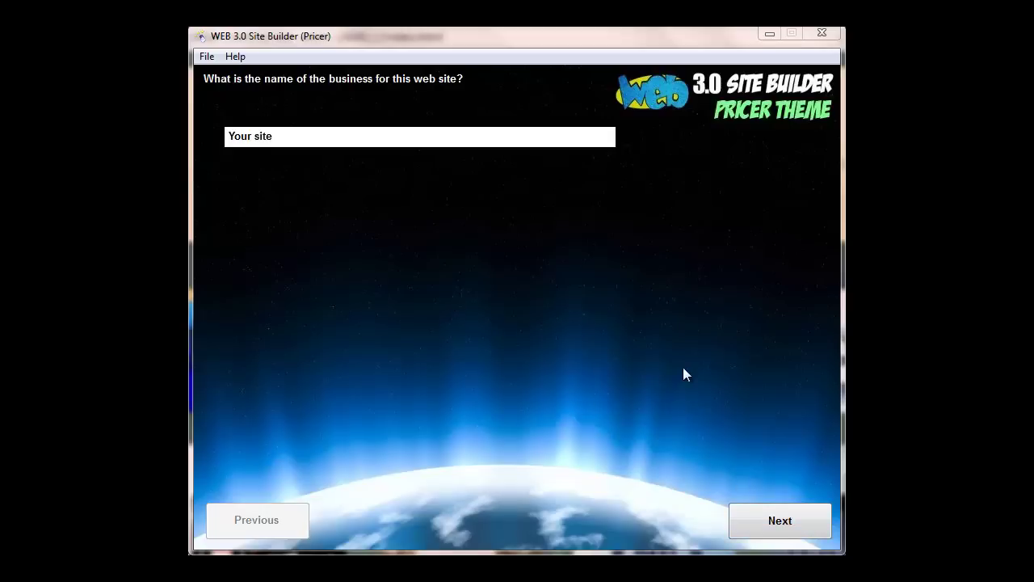
- Accept business name "Your site" and developer name "Bilberry Media", and set the site's text colour to dark navy #000040
click(783, 520)
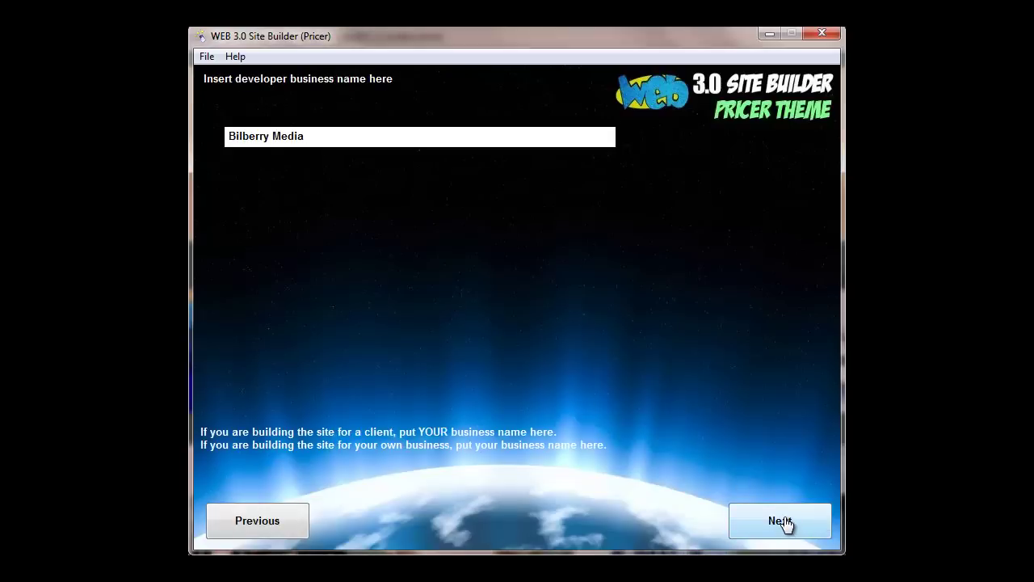
click(783, 521)
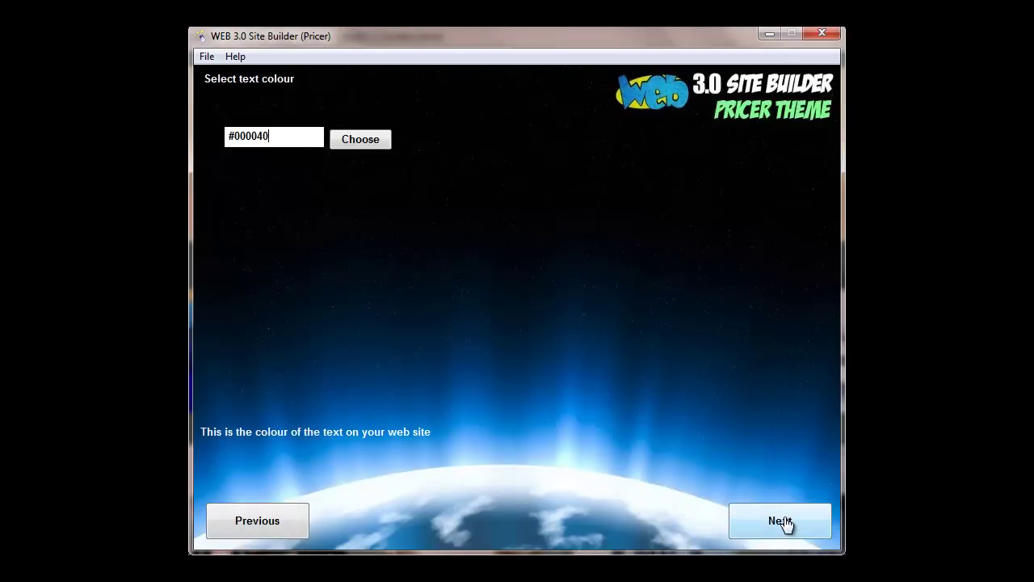
click(363, 141)
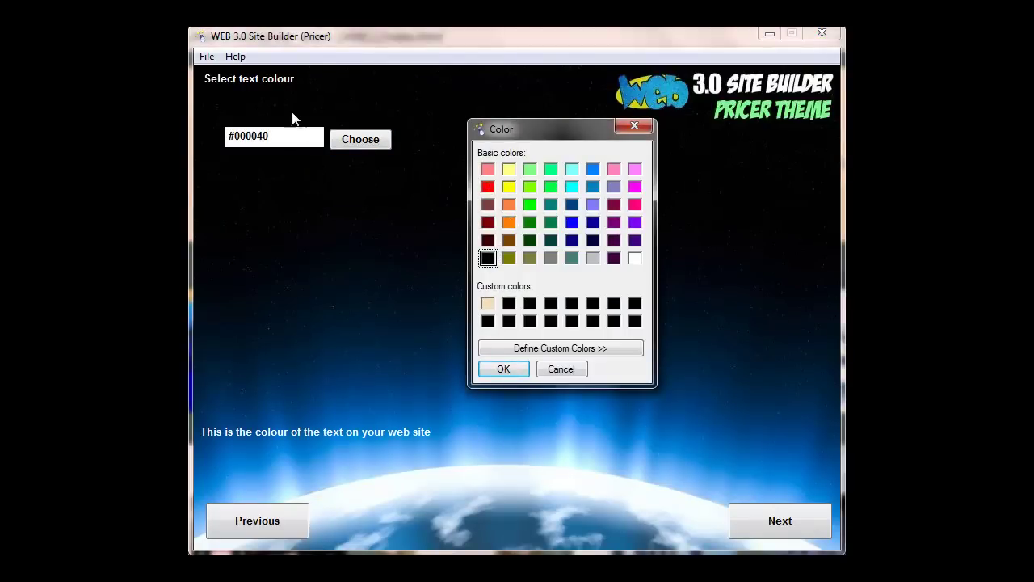
click(594, 242)
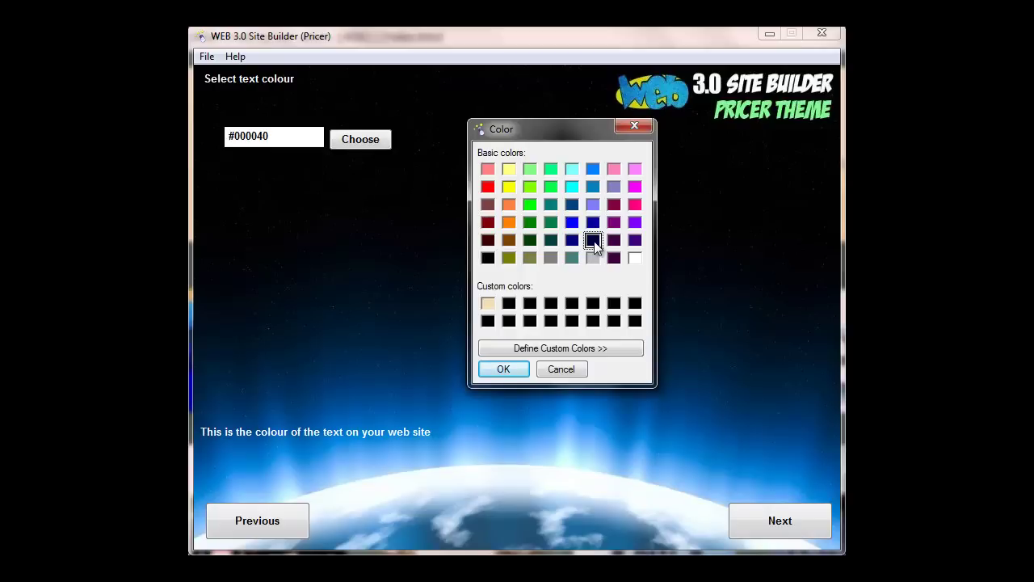
click(497, 371)
click(792, 521)
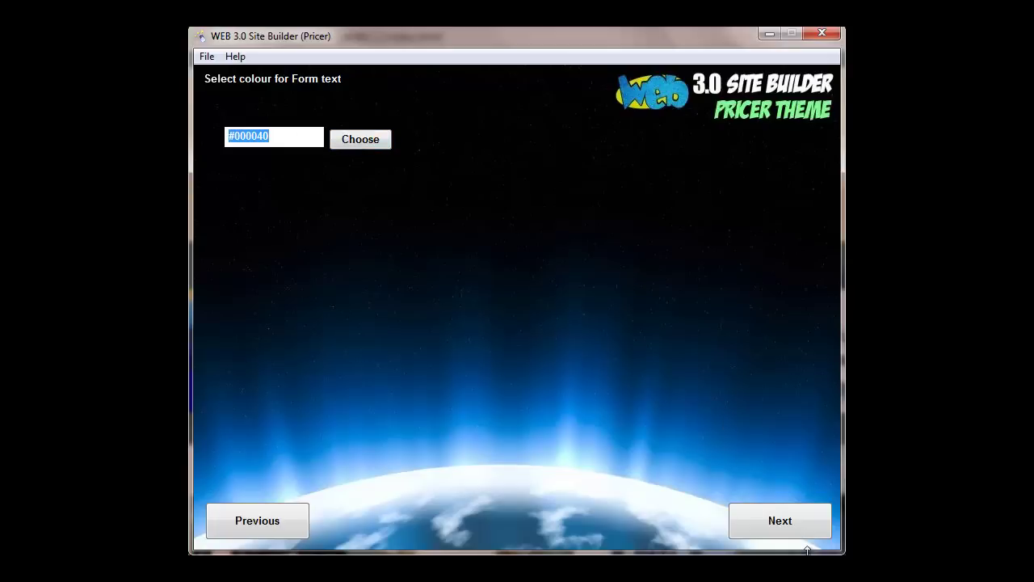
- Accept form text colour #000040, form background #FBD9BF, link colour #0000FF and table background #FBD9BF
click(801, 532)
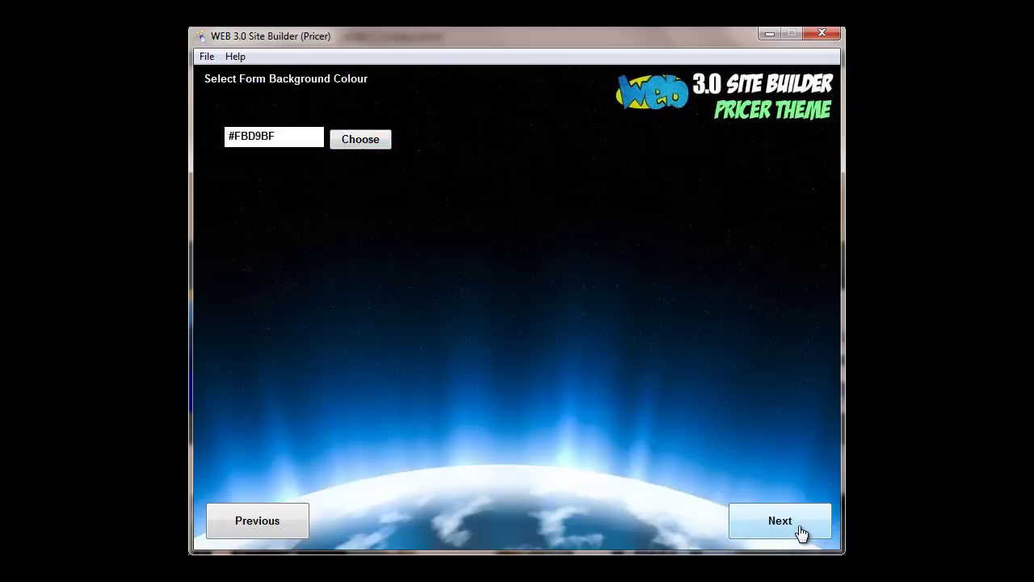
click(802, 532)
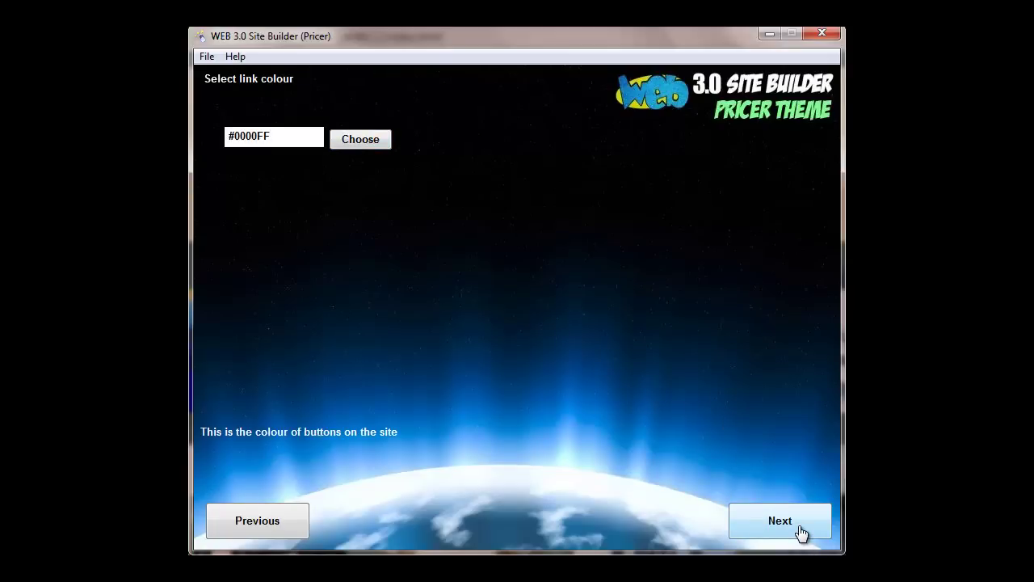
click(801, 532)
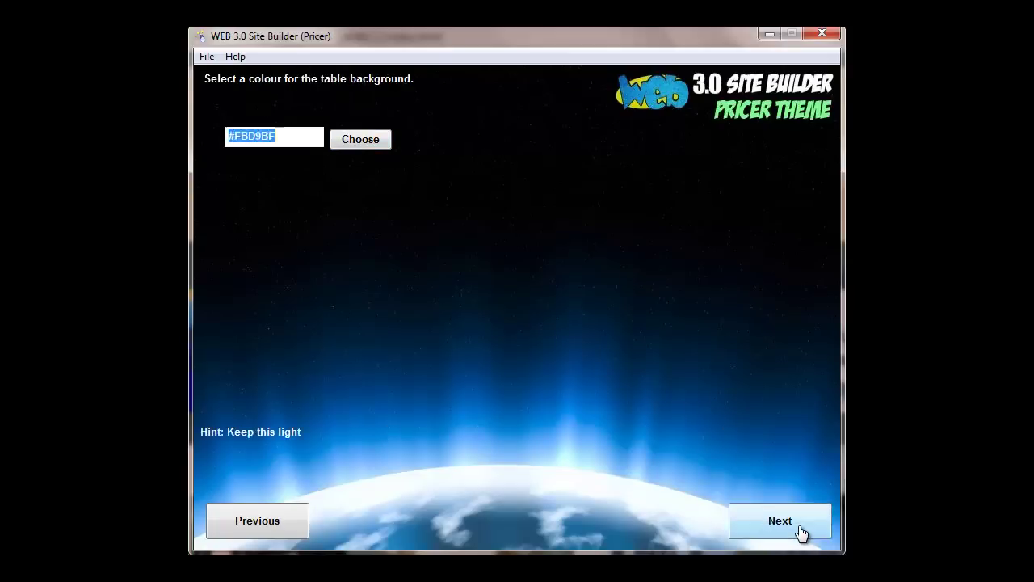
click(780, 521)
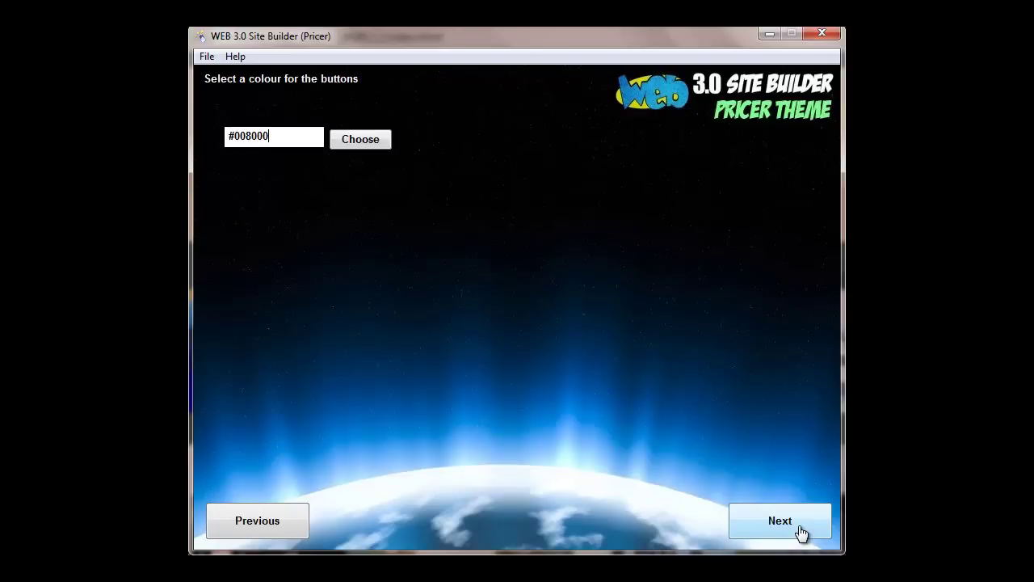
- Accept button colour #008000, hovered-button colour #ABE79A, feature-area background #FADEB8 and banner colour #8FF8B9
click(780, 521)
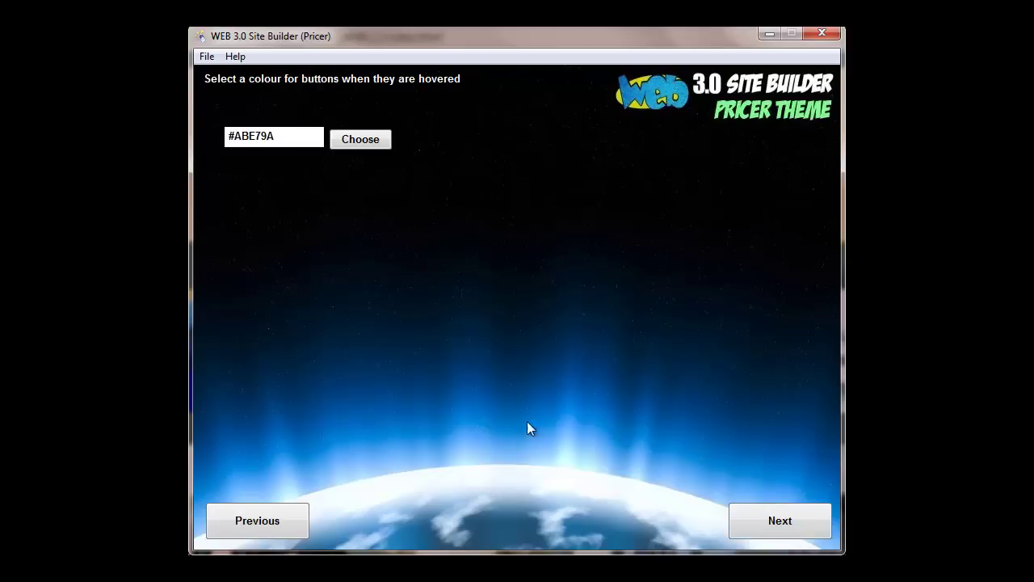
click(780, 521)
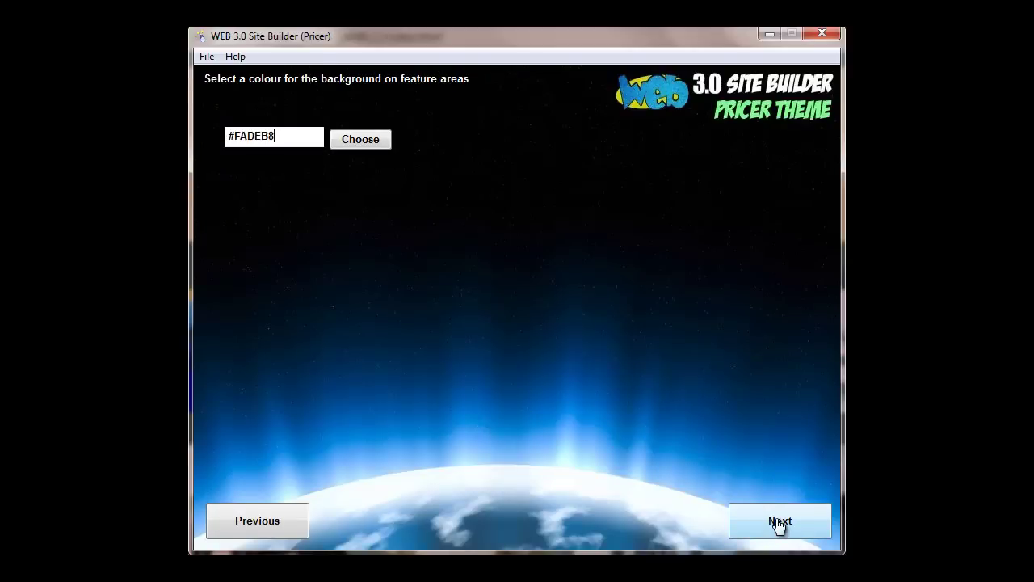
click(778, 522)
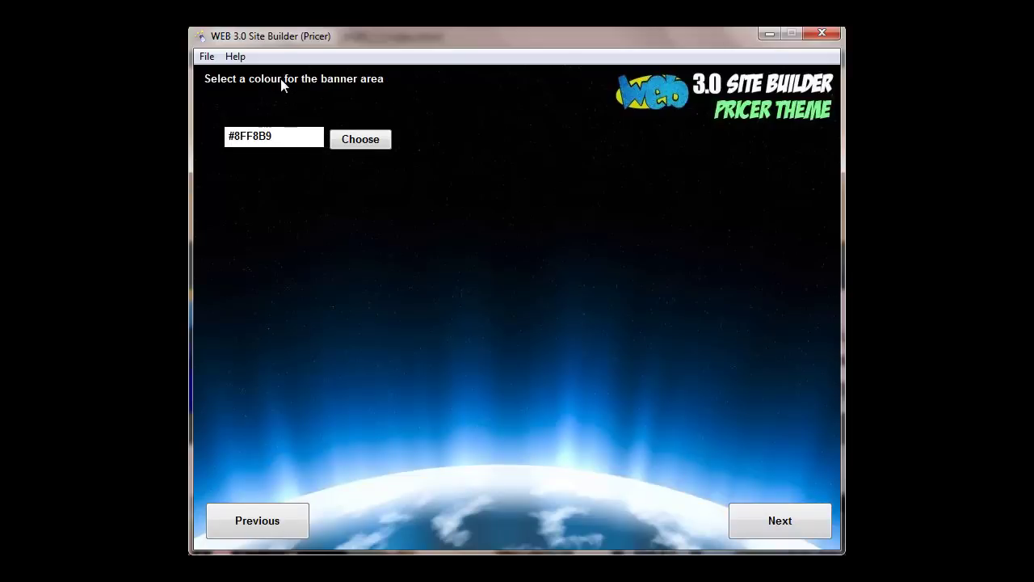
click(807, 521)
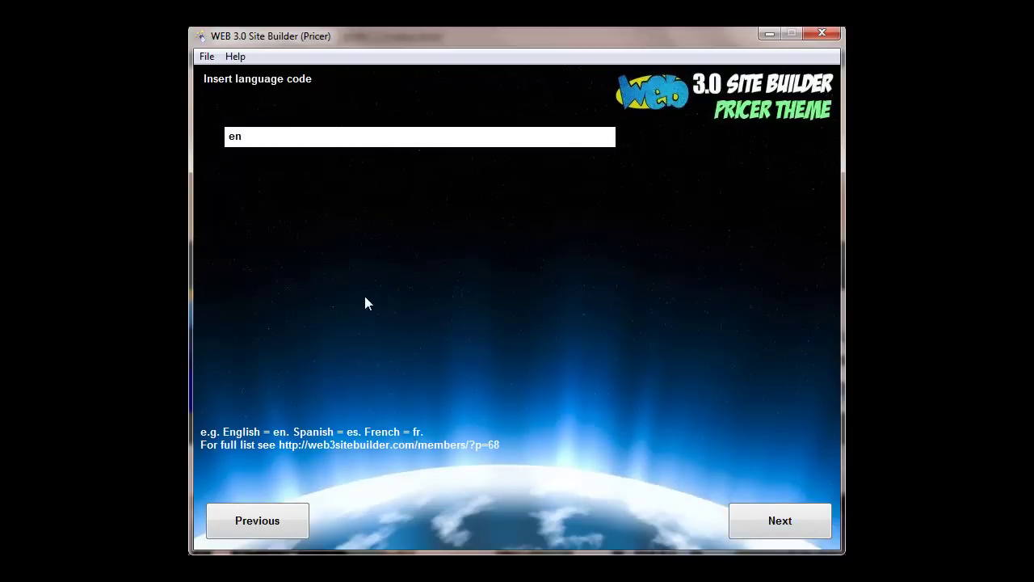
- Accept language code "en" with left-to-right reading set to YES, and the link labels "return", "continue" and "next"
click(803, 527)
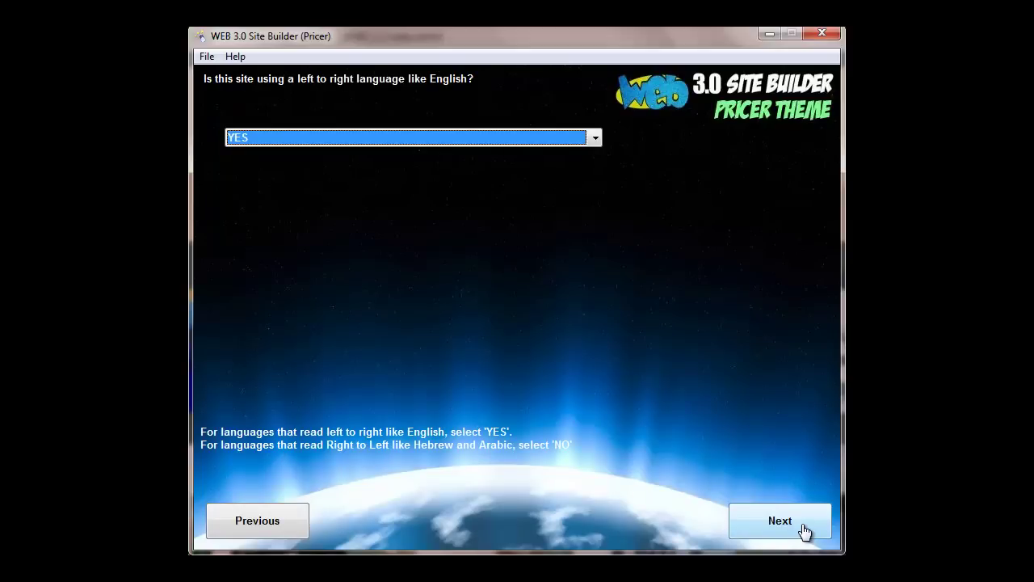
click(803, 526)
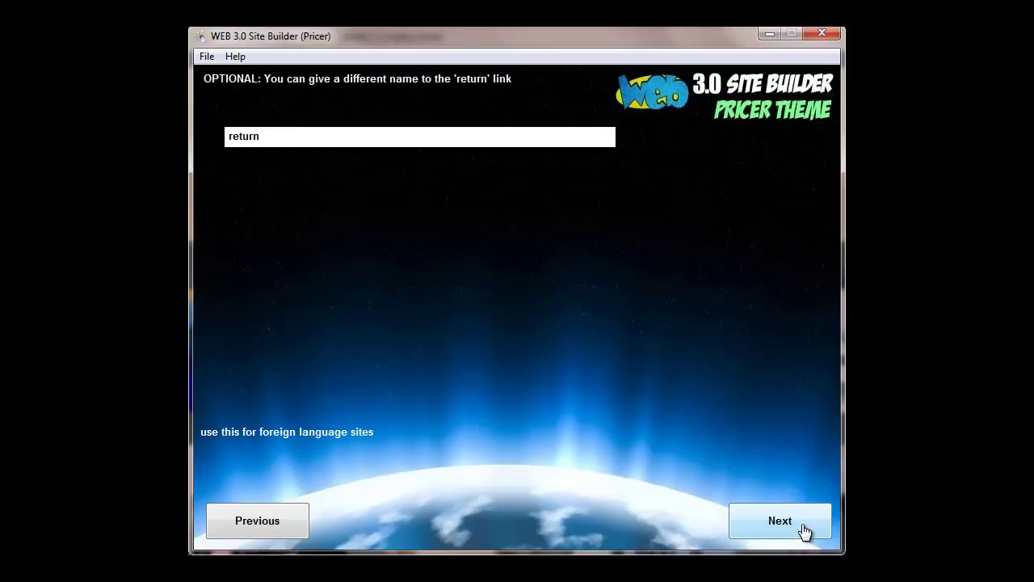
click(805, 531)
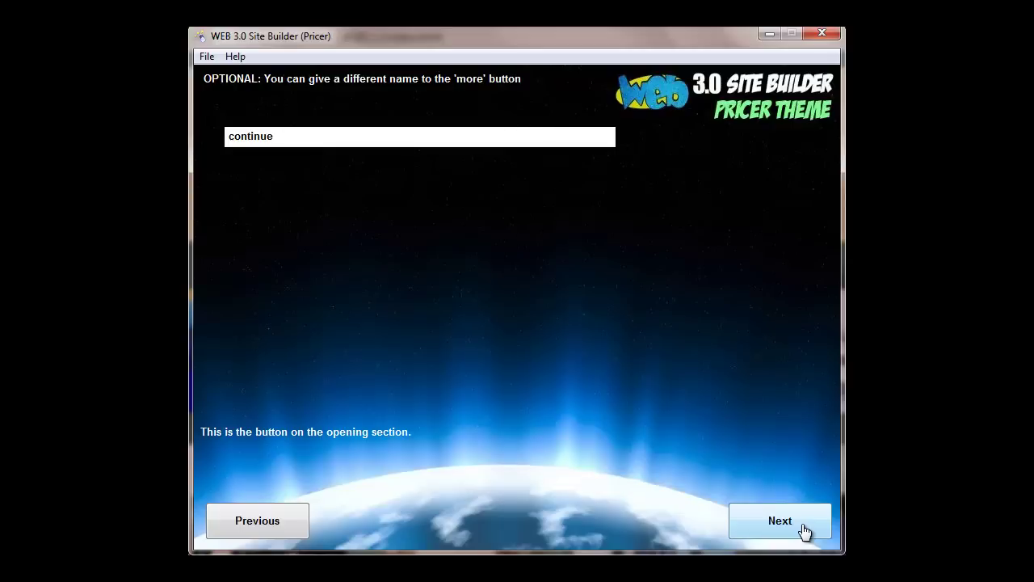
click(805, 531)
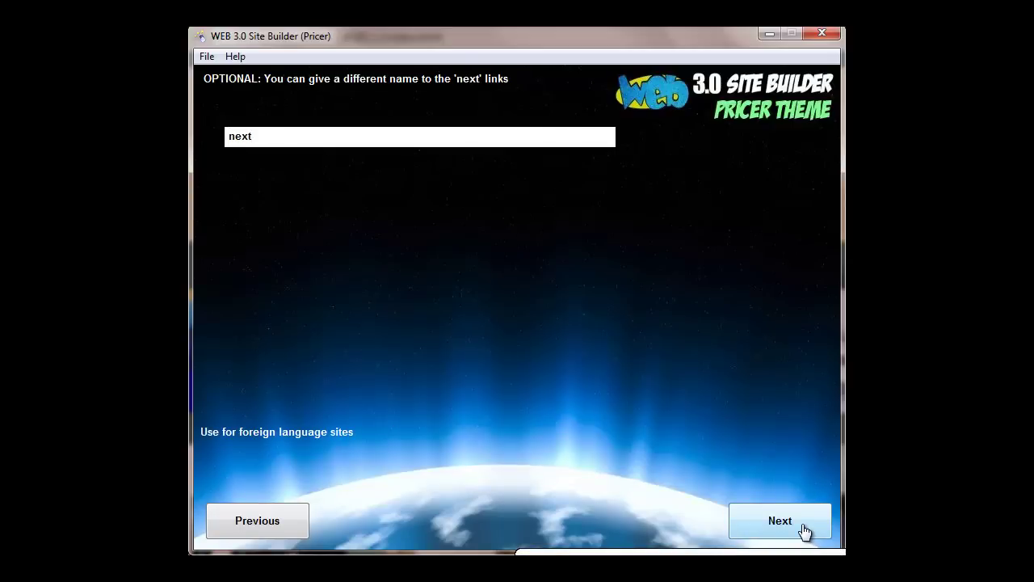
click(805, 530)
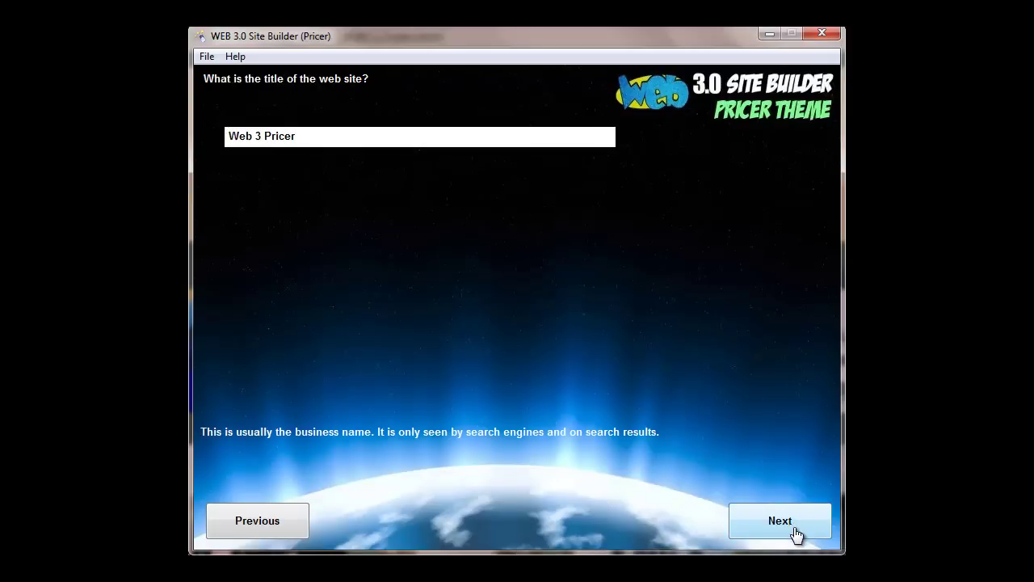
- Accept title "Web 3 Pricer", description "web 3 site building software with no coding" and keywords "web 3, site, software"
click(796, 528)
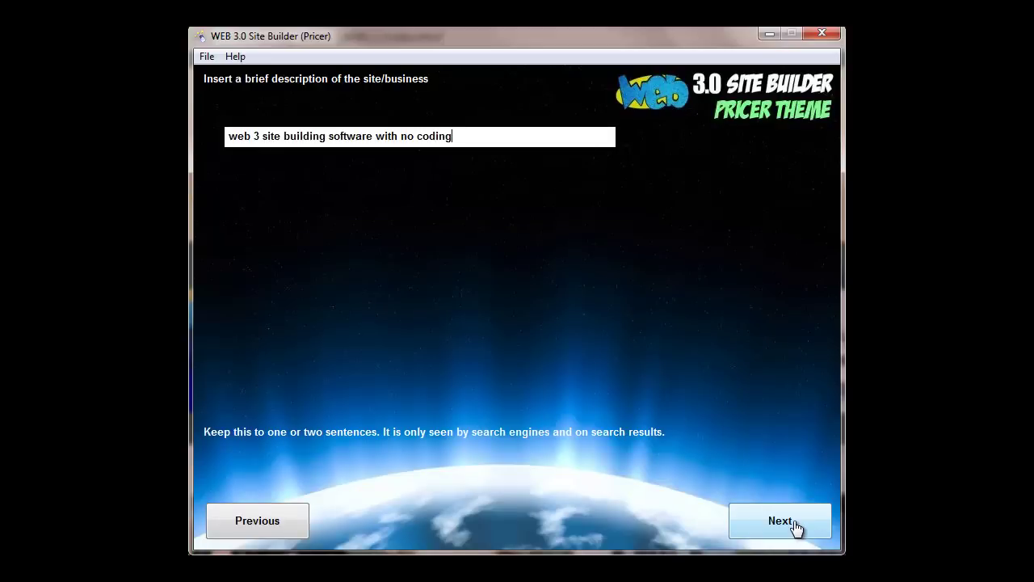
click(780, 521)
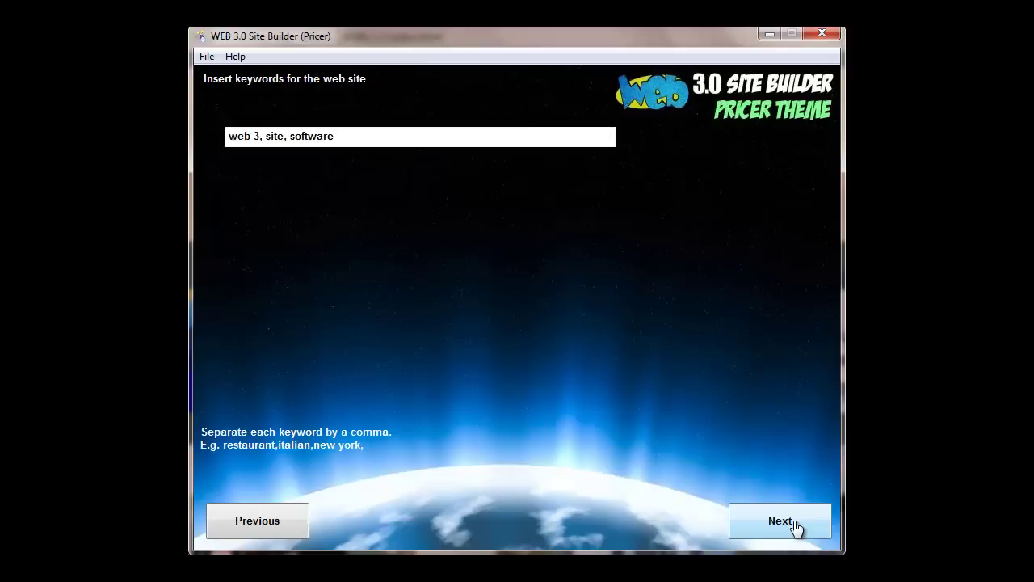
click(796, 527)
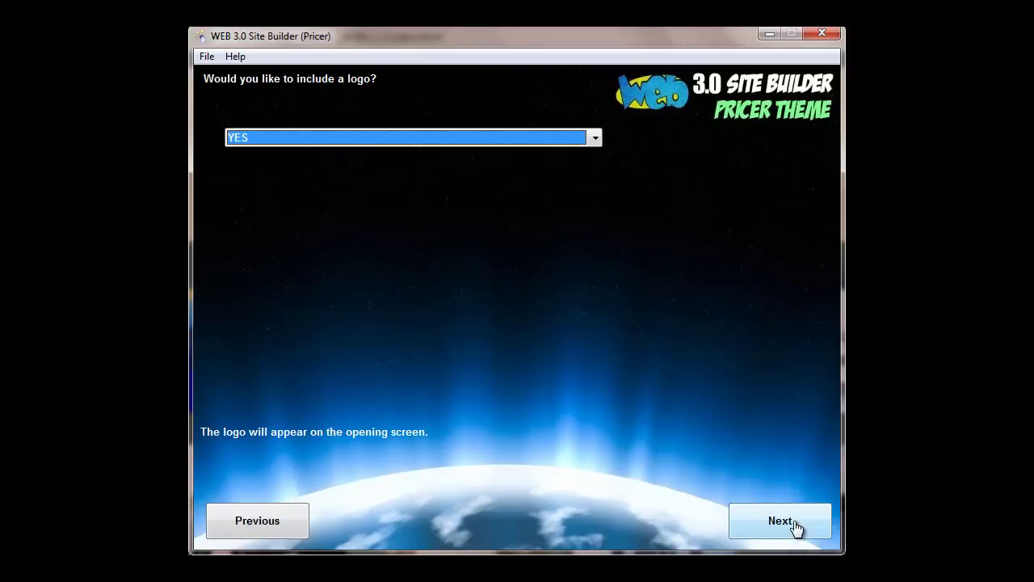
click(796, 528)
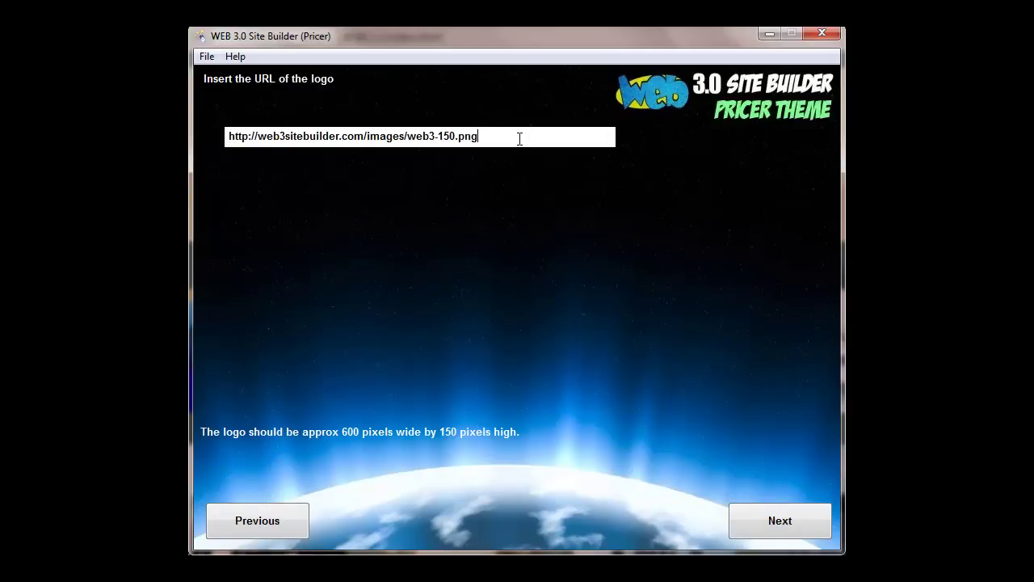
drag(519, 138, 228, 134)
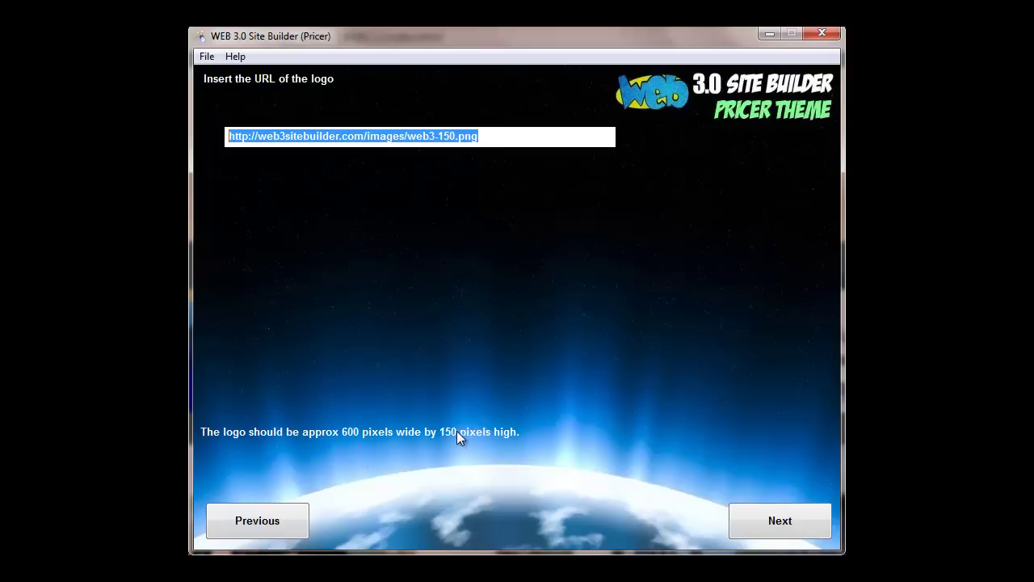
click(788, 523)
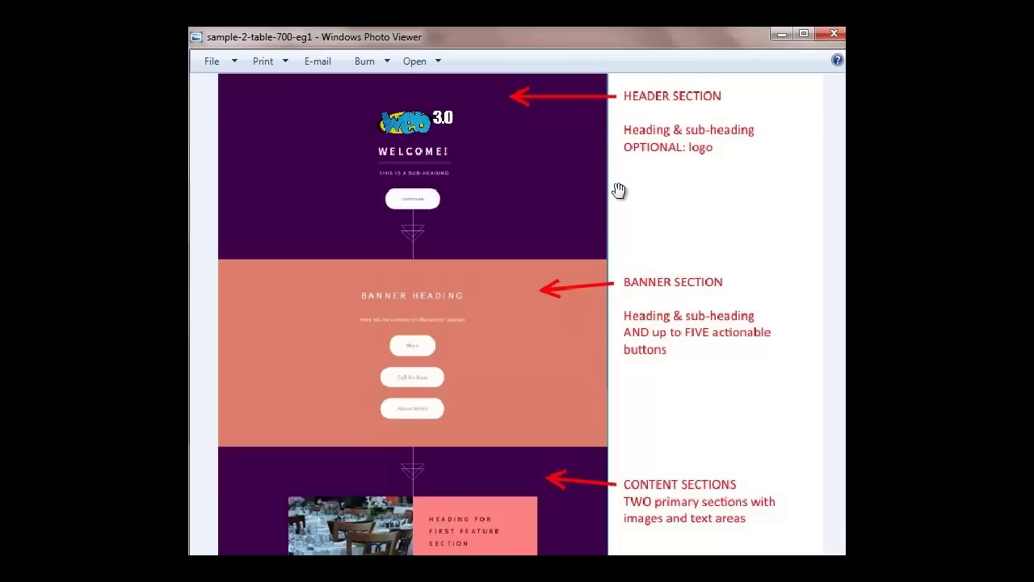
- Examine the header, banner, feature, gallery and main content sections of the sample layout image in Windows Photo Viewer
drag(651, 303, 639, 179)
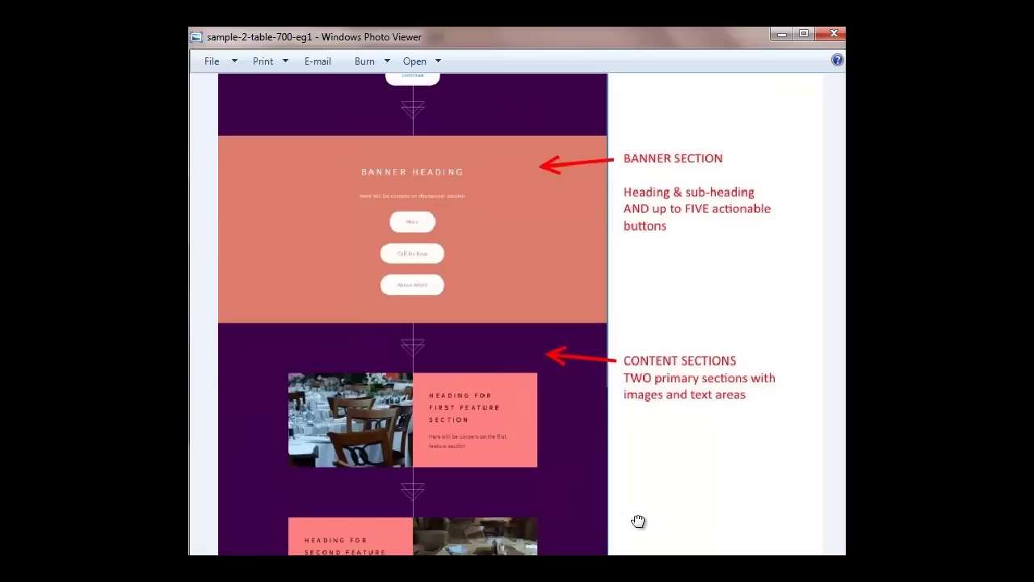
drag(639, 522, 625, 198)
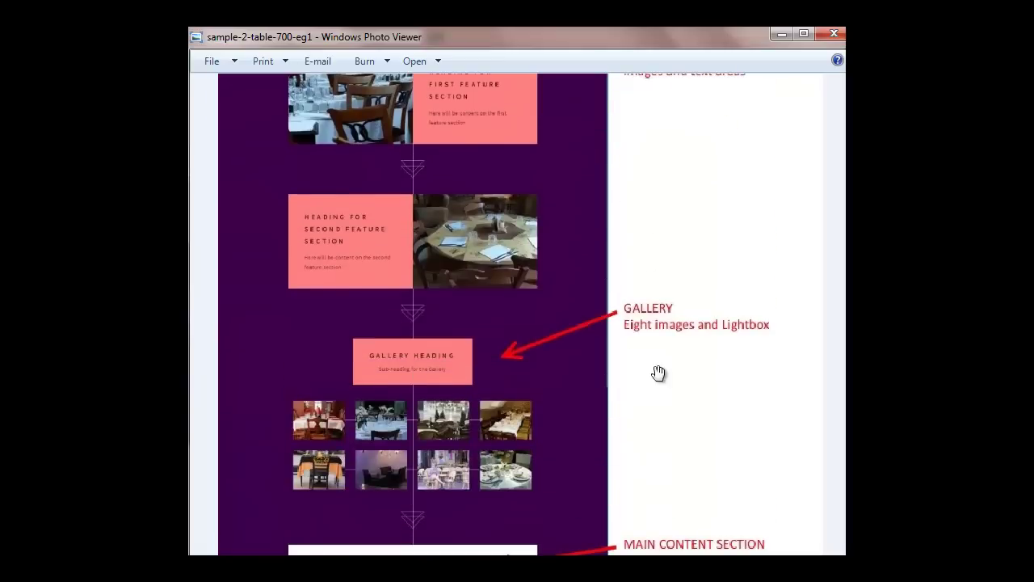
drag(662, 392, 655, 281)
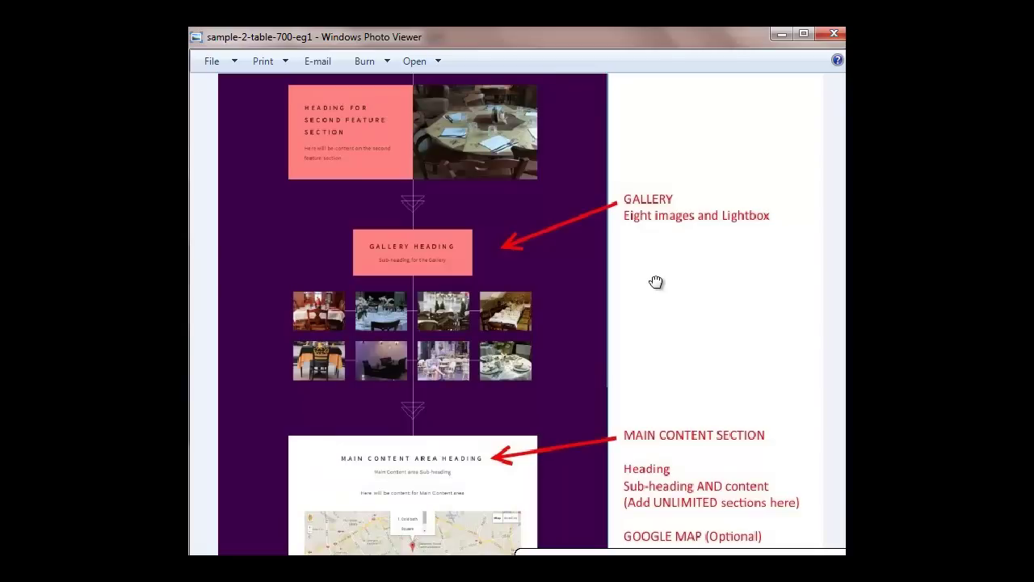
drag(655, 281, 655, 235)
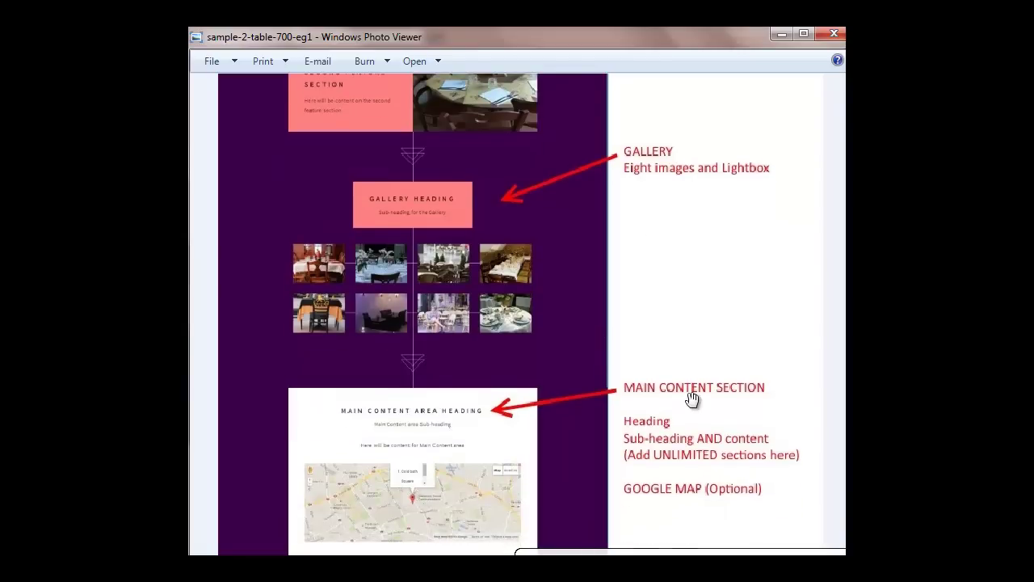
drag(692, 401, 689, 262)
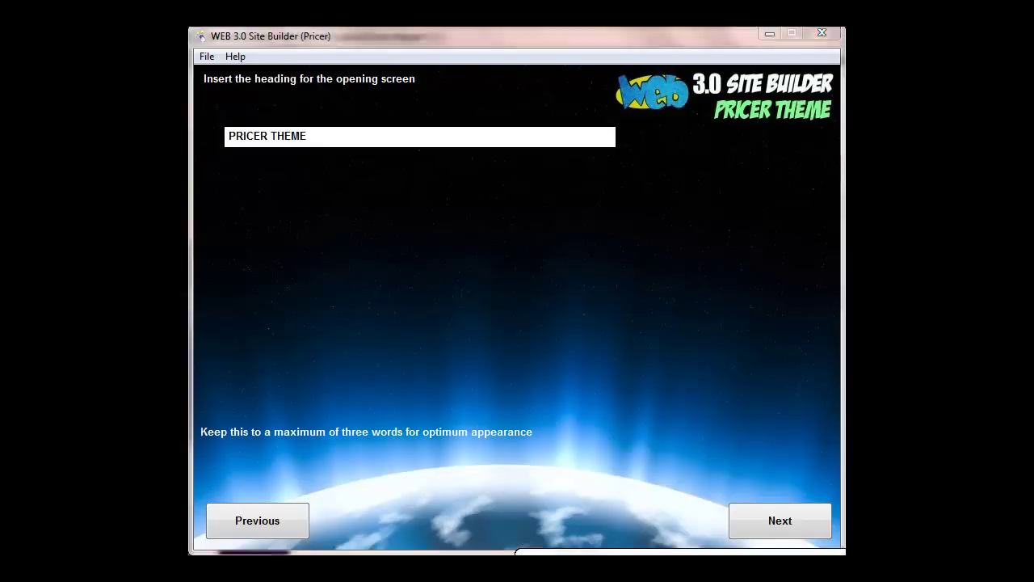
click(680, 578)
drag(615, 175, 603, 377)
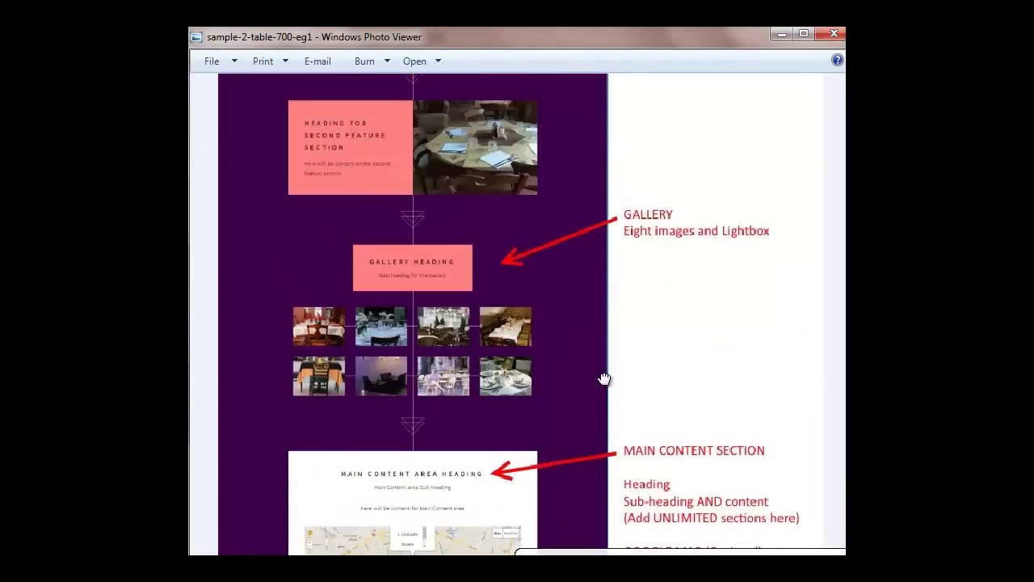
drag(590, 109, 590, 328)
drag(590, 186, 612, 480)
drag(611, 339, 607, 439)
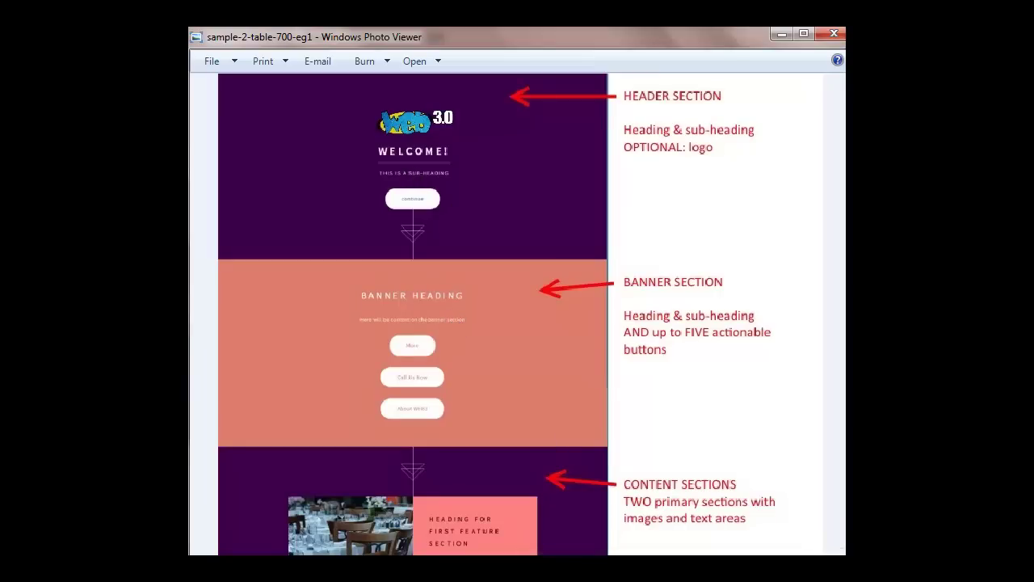
- Return to WEB 3.0 Site Builder and accept opening heading "PRICER THEME", sub-heading "A NEW Corporate Theme" and banner heading "Mobile Responsive!"
key(alt+Tab)
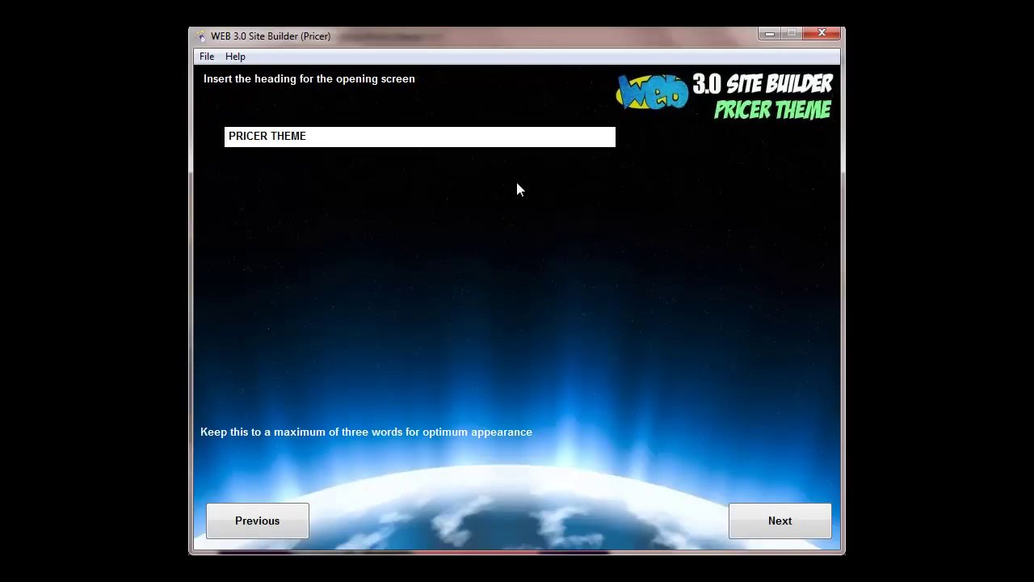
click(766, 536)
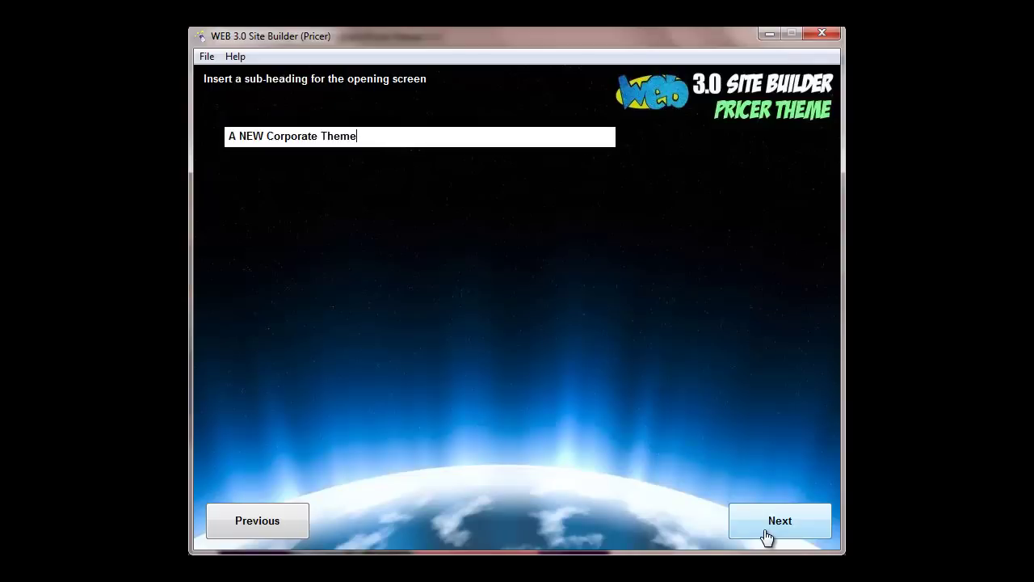
click(766, 536)
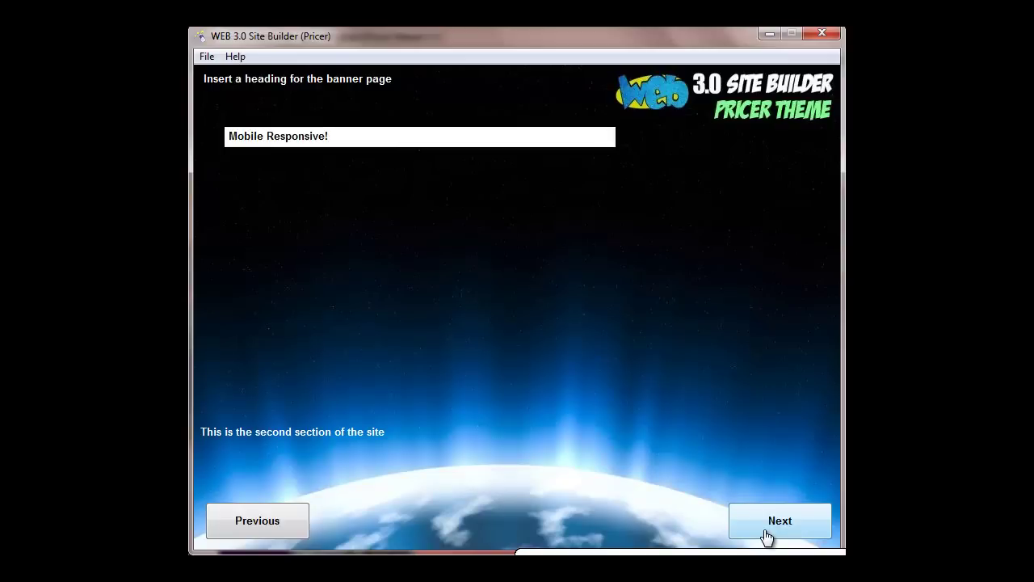
click(766, 536)
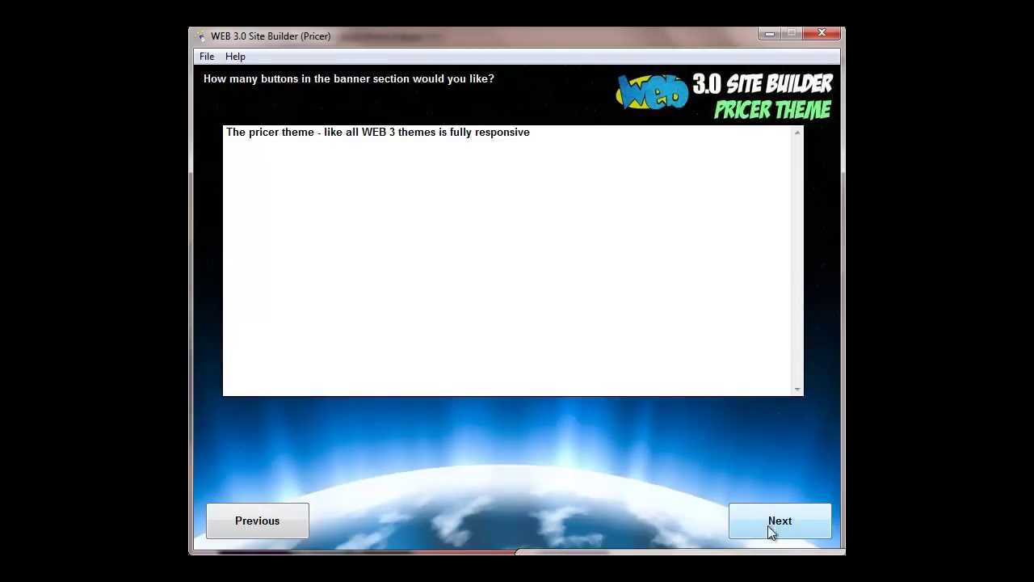
- Accept the banner text about responsive themes, 3 banner buttons, and a first button "Call us now" that dials the phone number
click(768, 530)
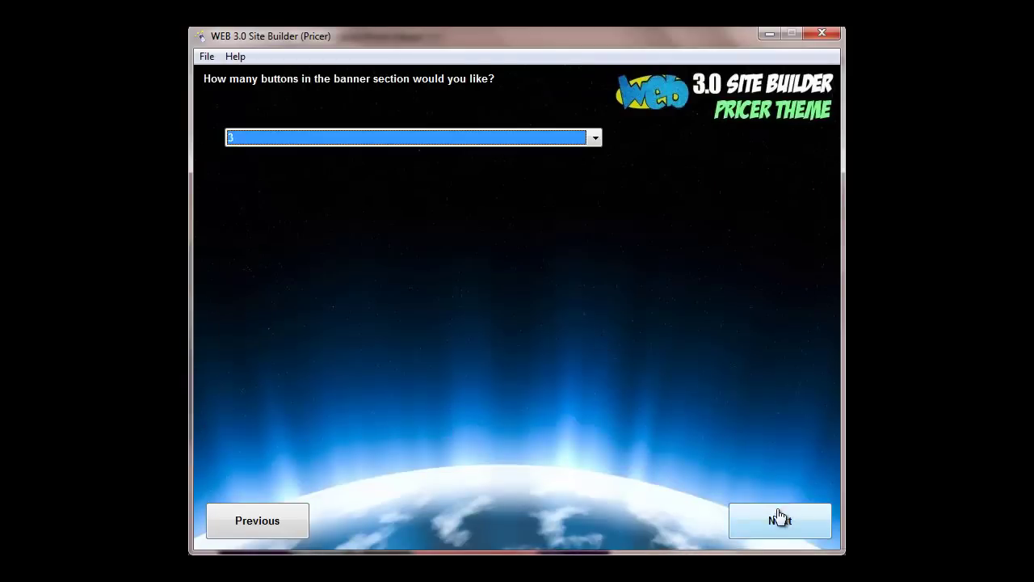
click(779, 523)
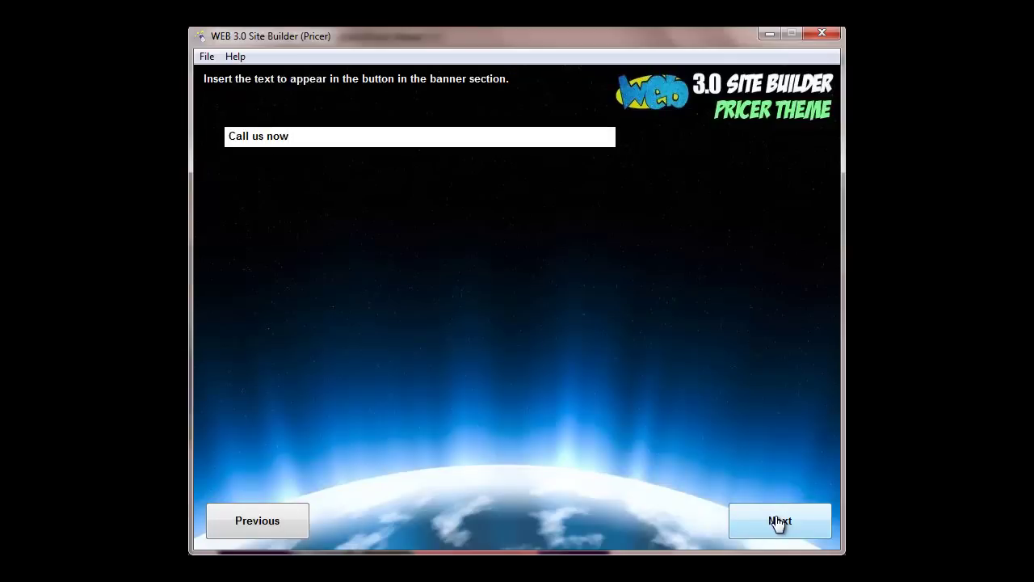
click(778, 522)
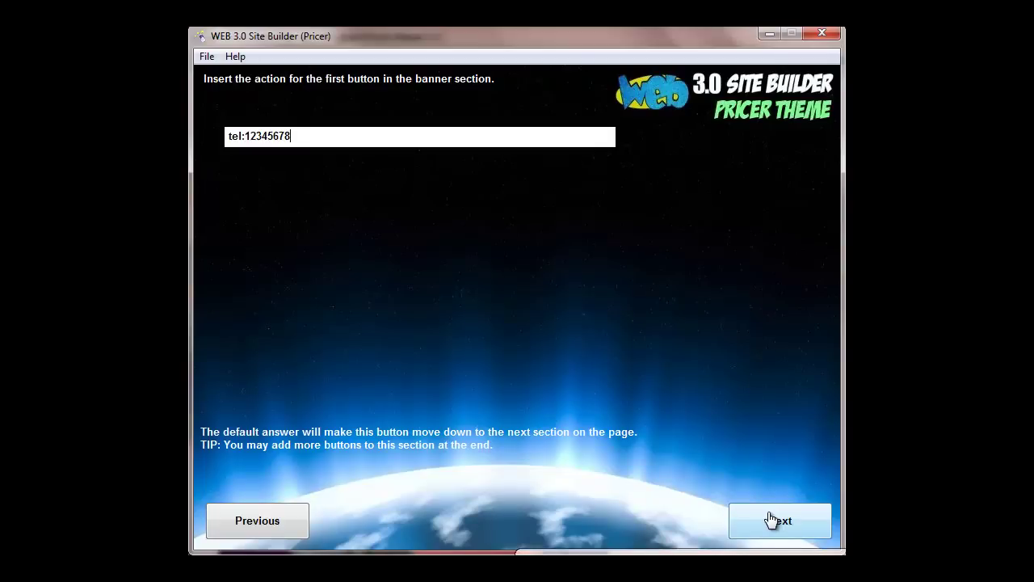
click(771, 519)
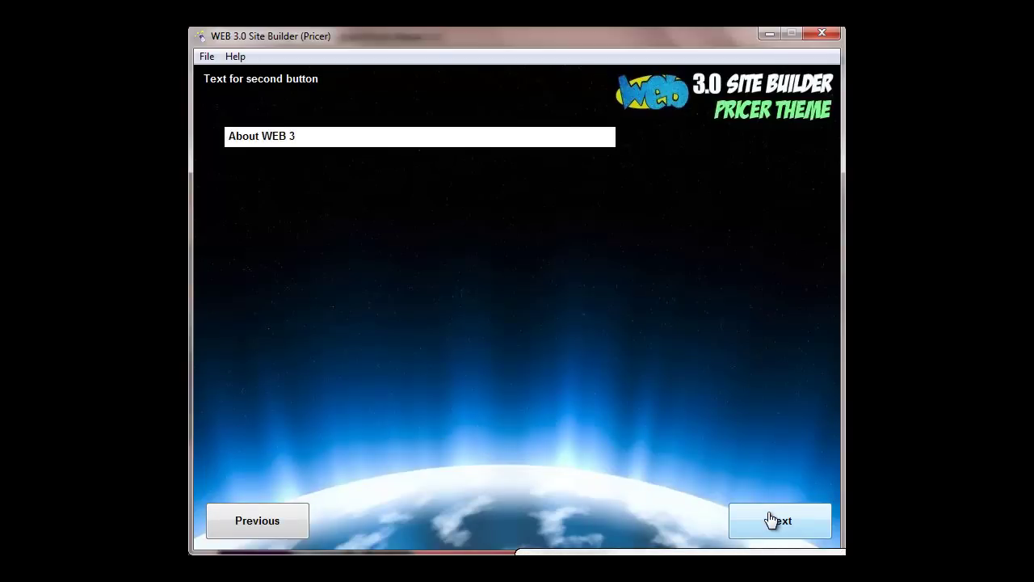
click(772, 520)
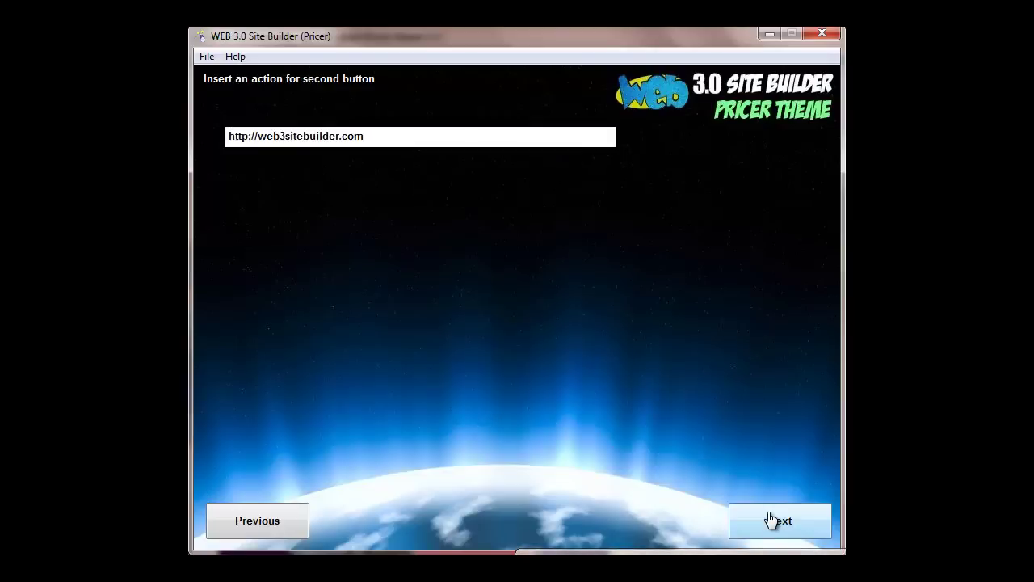
click(772, 519)
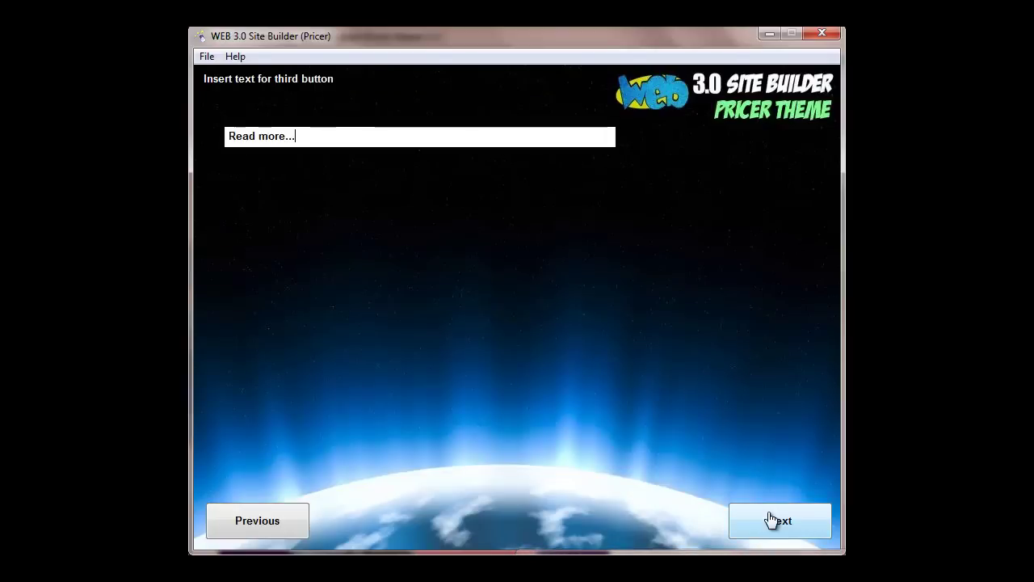
click(771, 520)
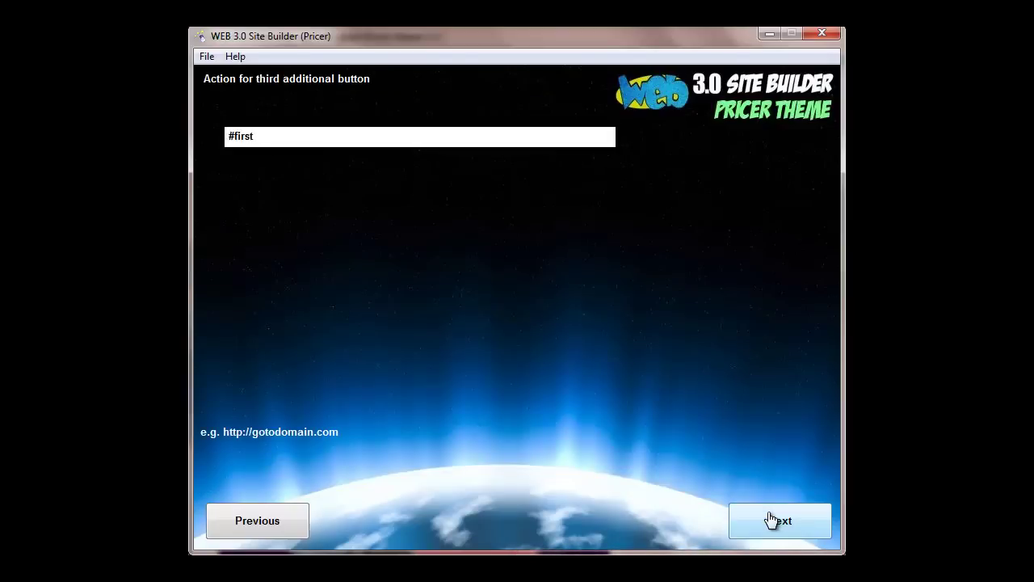
click(771, 520)
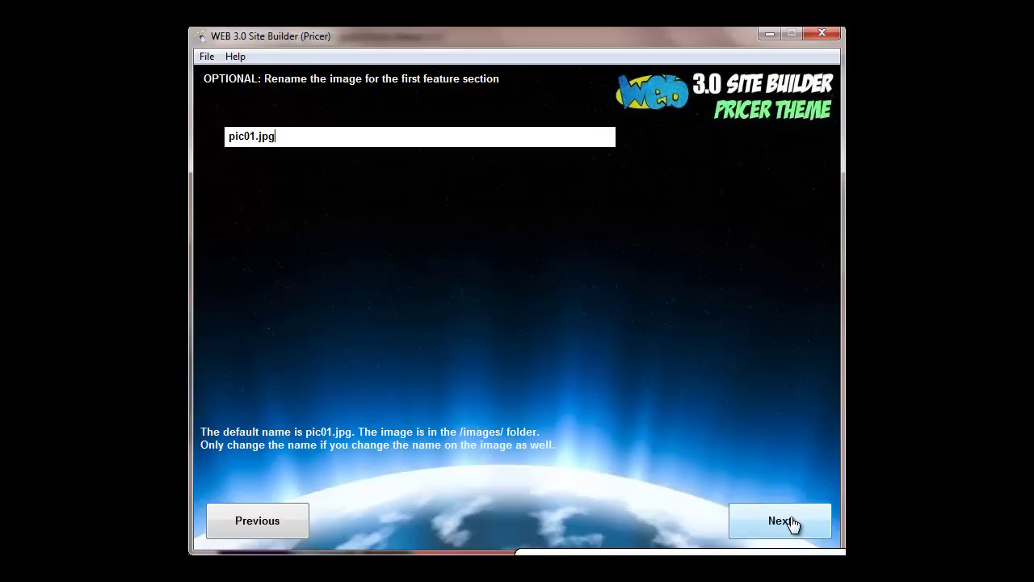
- Accept image pic01.jpg without a link, plus the default heading and embedded-video content, for the first feature section
click(792, 524)
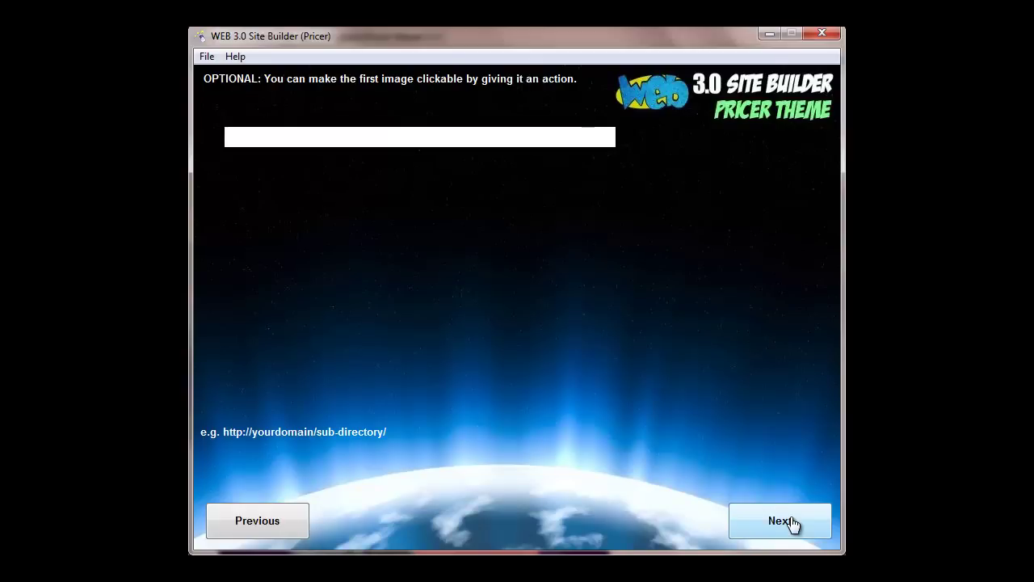
click(793, 523)
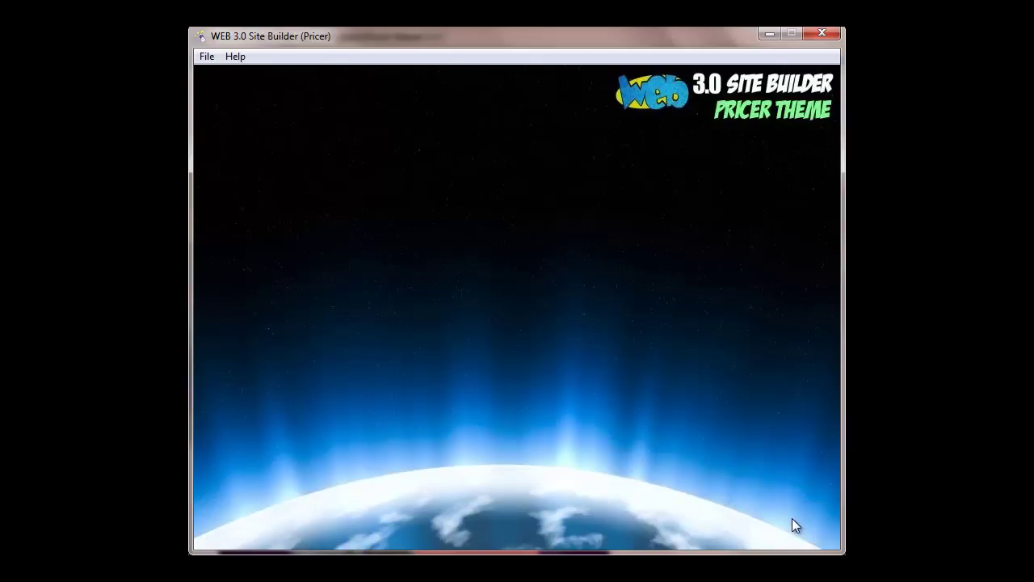
click(794, 523)
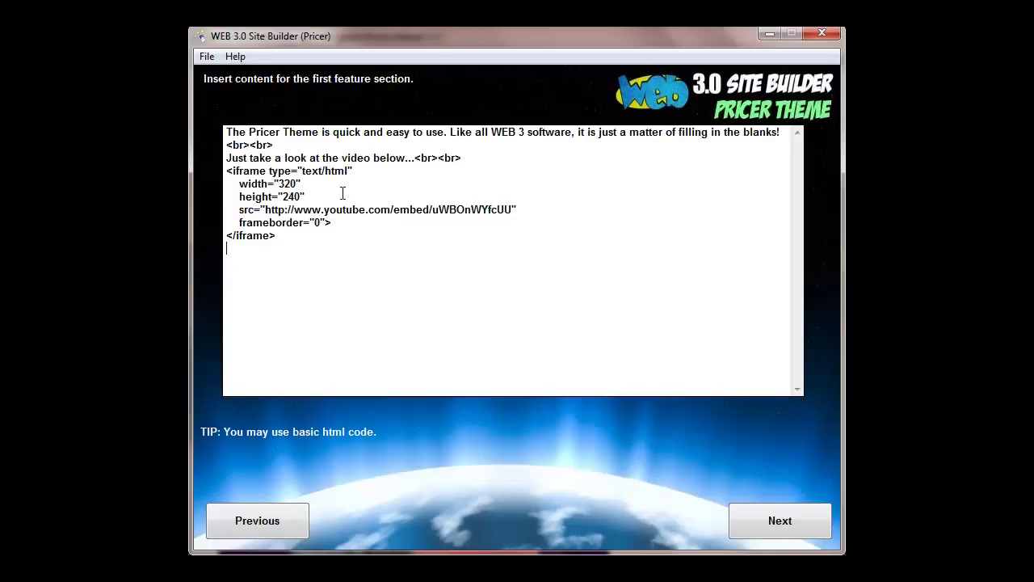
click(791, 522)
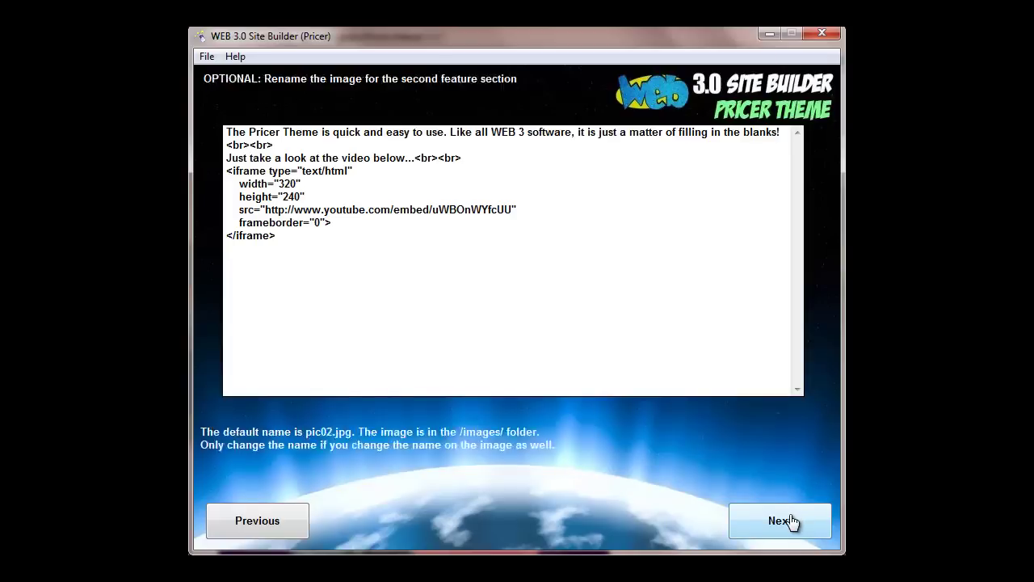
- Accept the default image settings, heading "BUSINESSES LOVE WEB 3" and default text for the second feature section
click(792, 522)
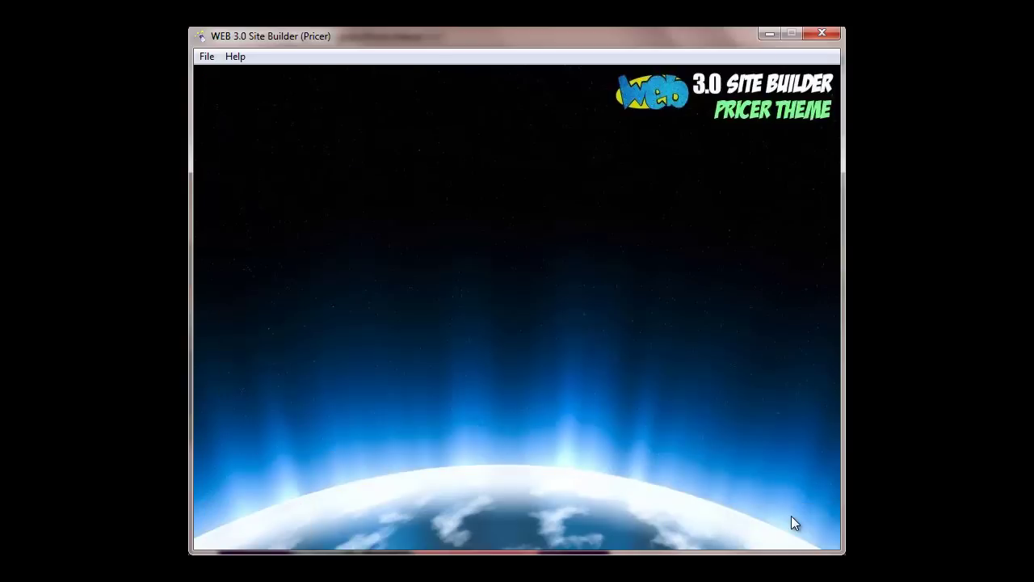
click(791, 522)
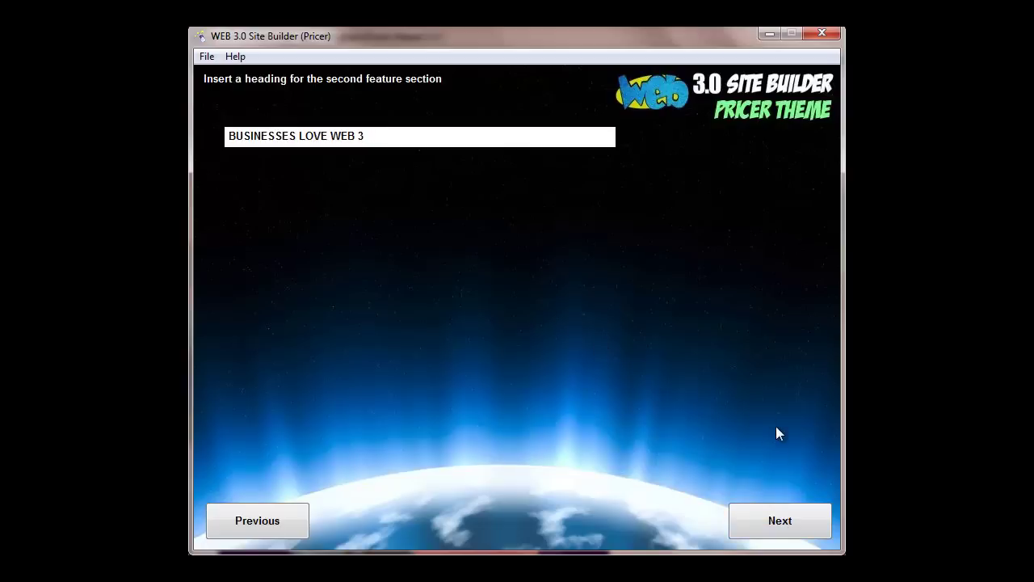
click(773, 518)
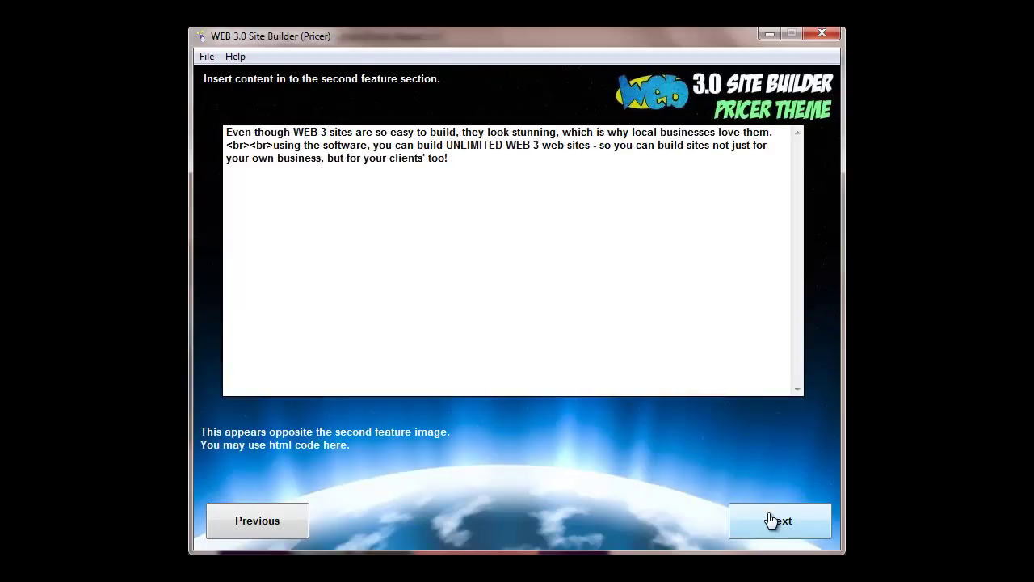
click(772, 520)
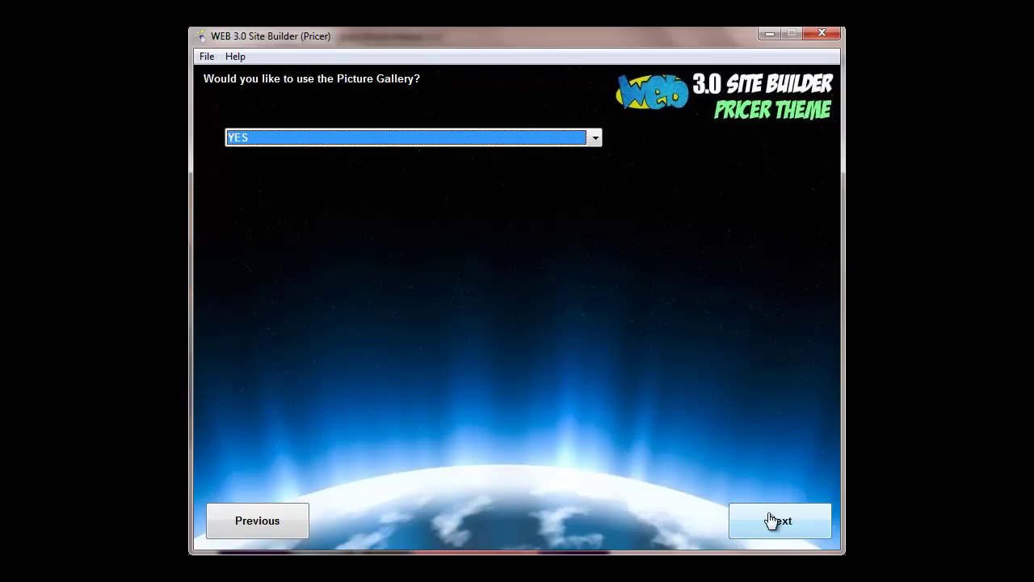
- Include the picture gallery with heading "GALLERY", its default description, and first image 01.jpg titled "First Image title"
click(771, 520)
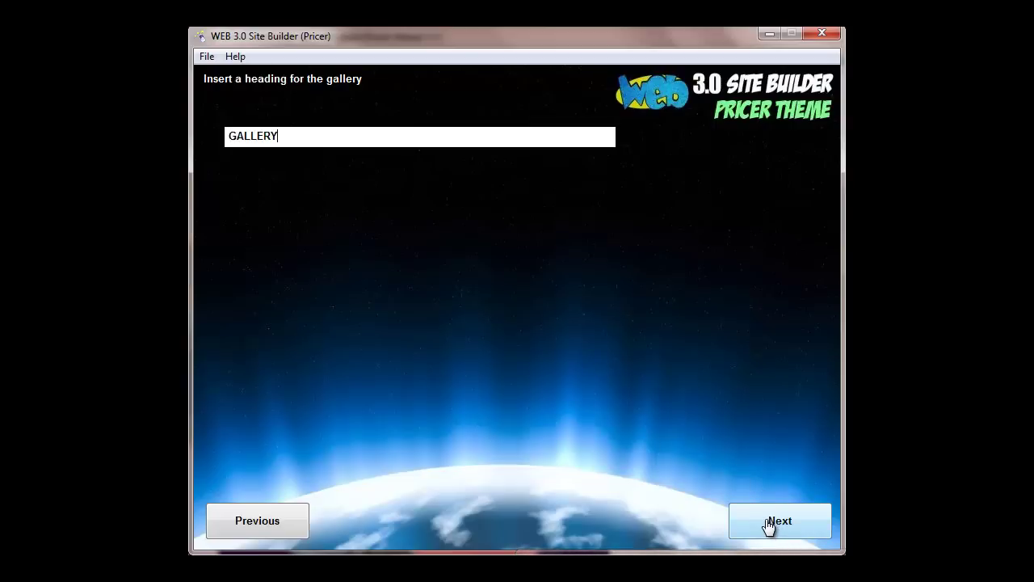
click(768, 525)
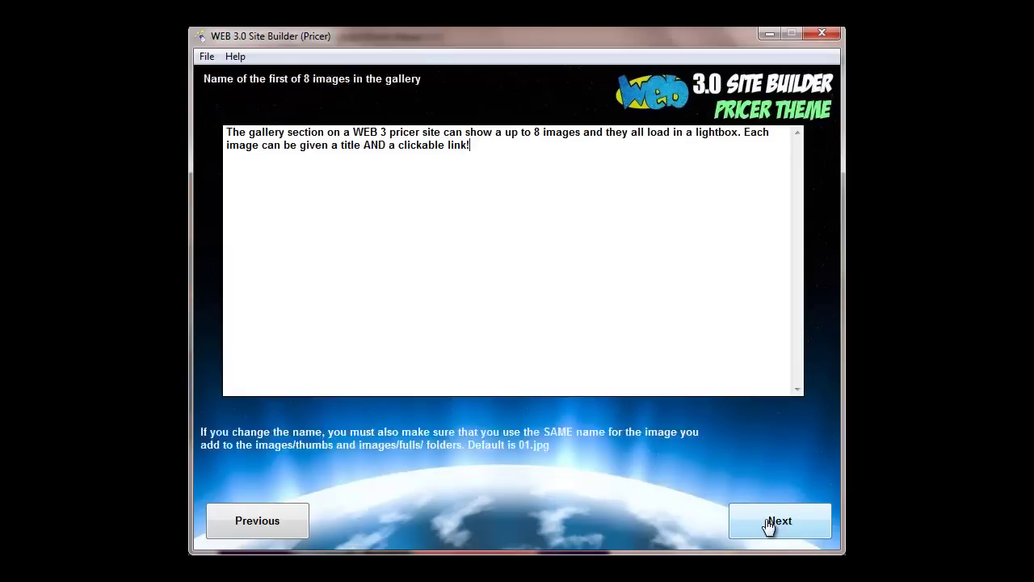
click(768, 525)
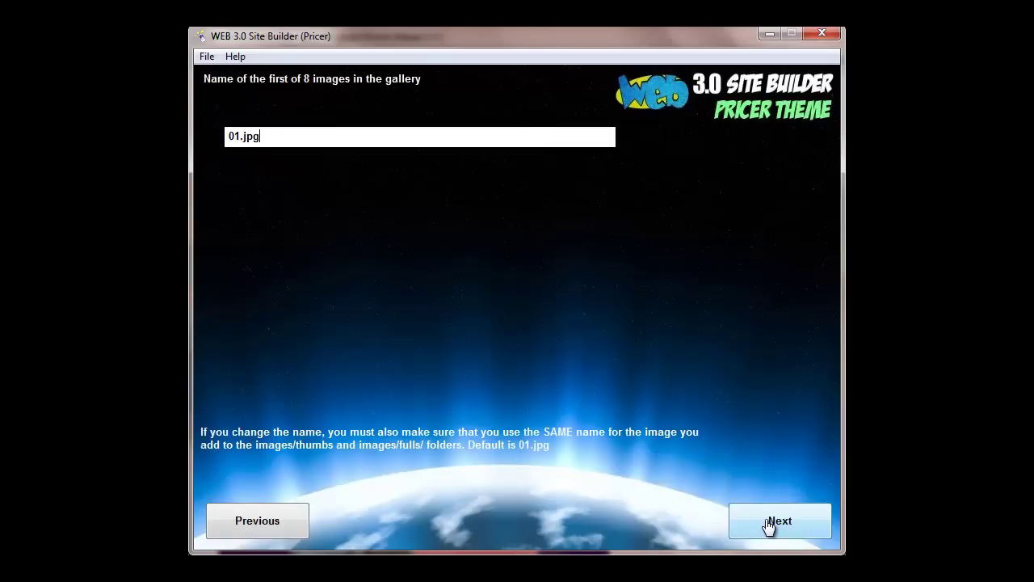
click(768, 525)
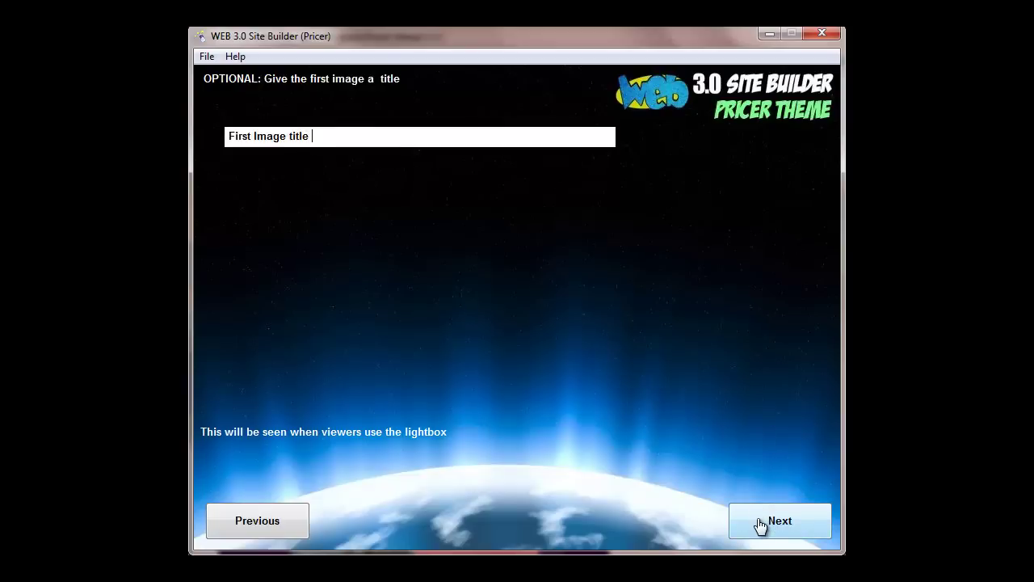
click(760, 523)
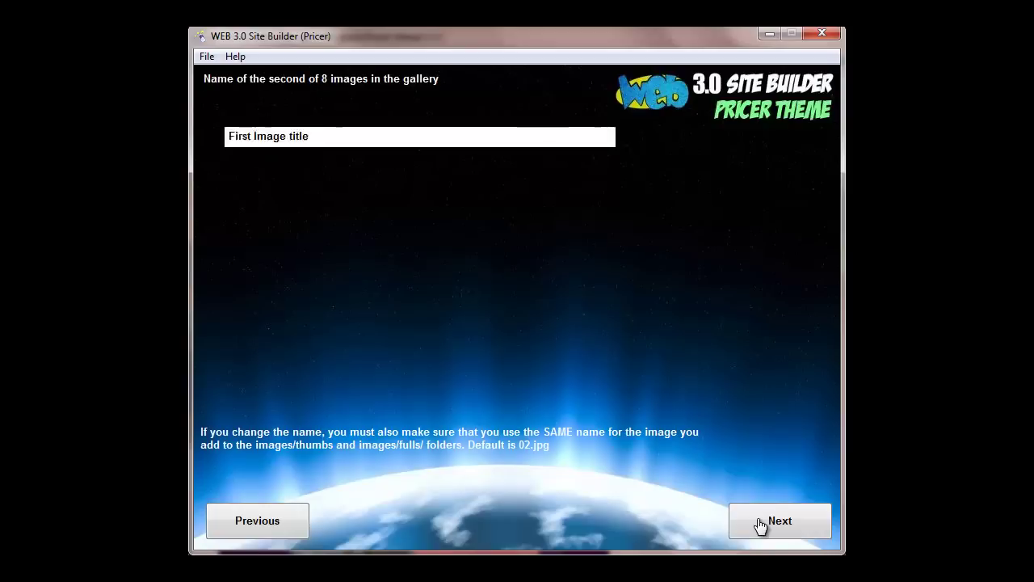
- Accept the default names and titles for the second and following gallery images
click(760, 525)
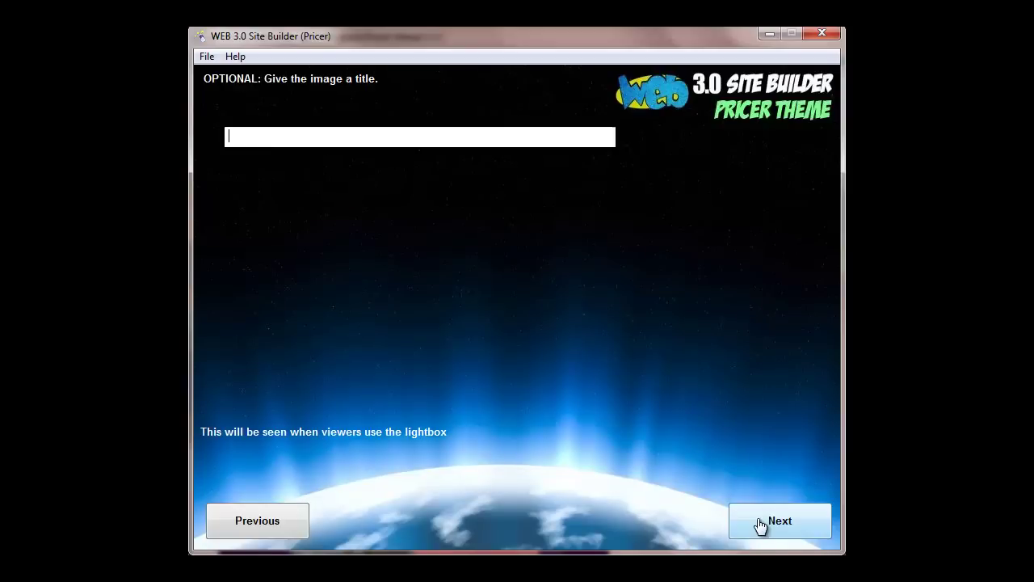
click(759, 521)
click(759, 521)
click(758, 521)
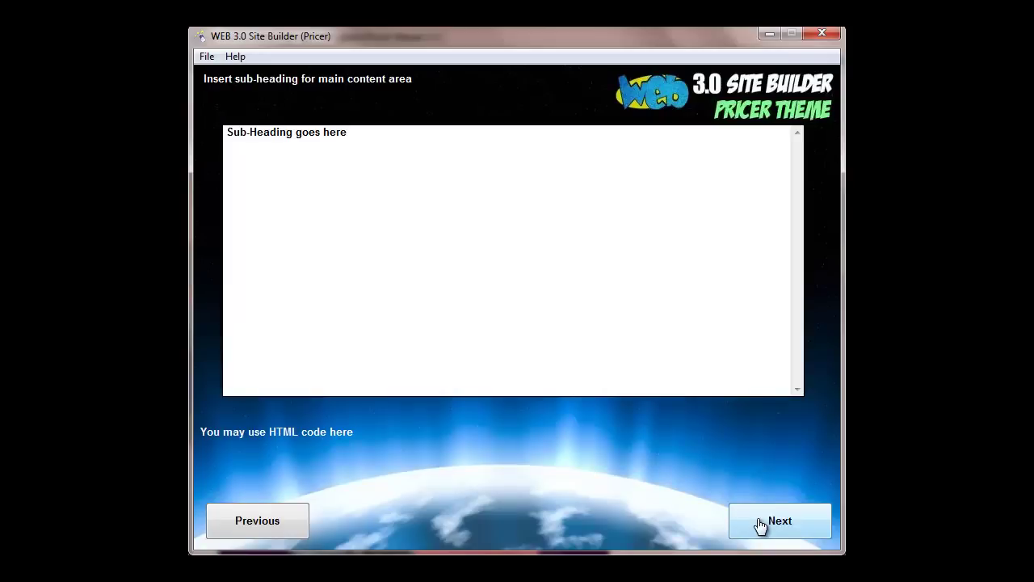
- Accept "Sub-Heading goes here" as the main content sub-heading and the following defaults up to the map location's latitude
click(759, 523)
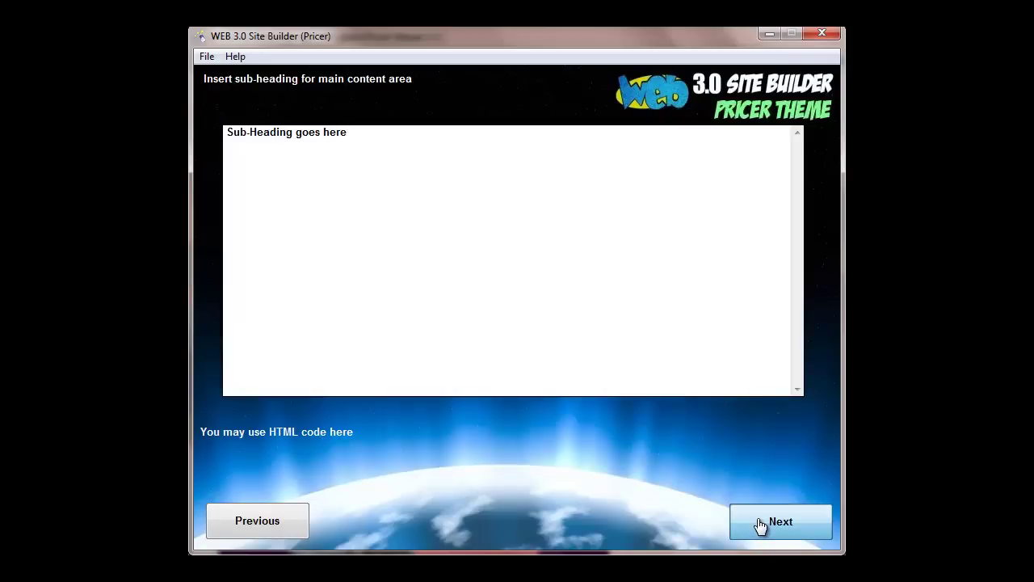
click(759, 522)
click(759, 522)
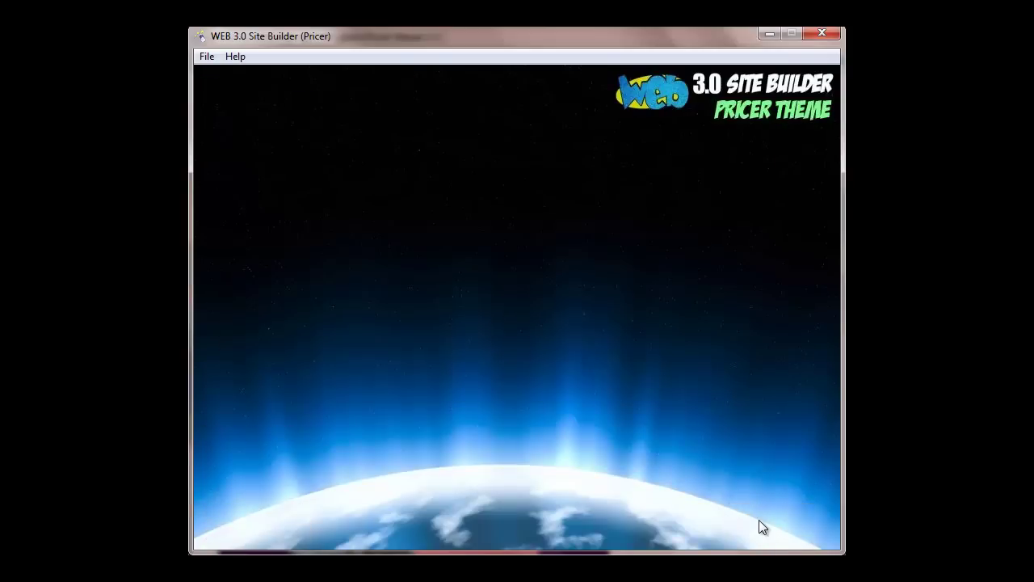
click(766, 506)
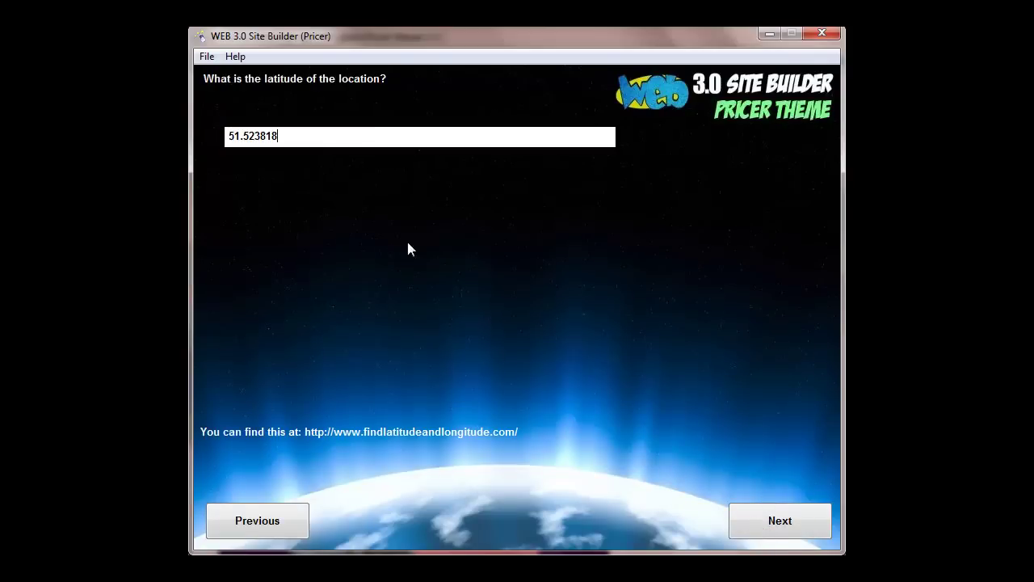
- Set the location to latitude 51.523818 and longitude -0.110315, accepting the street address and "London - UK" as city and country
click(779, 521)
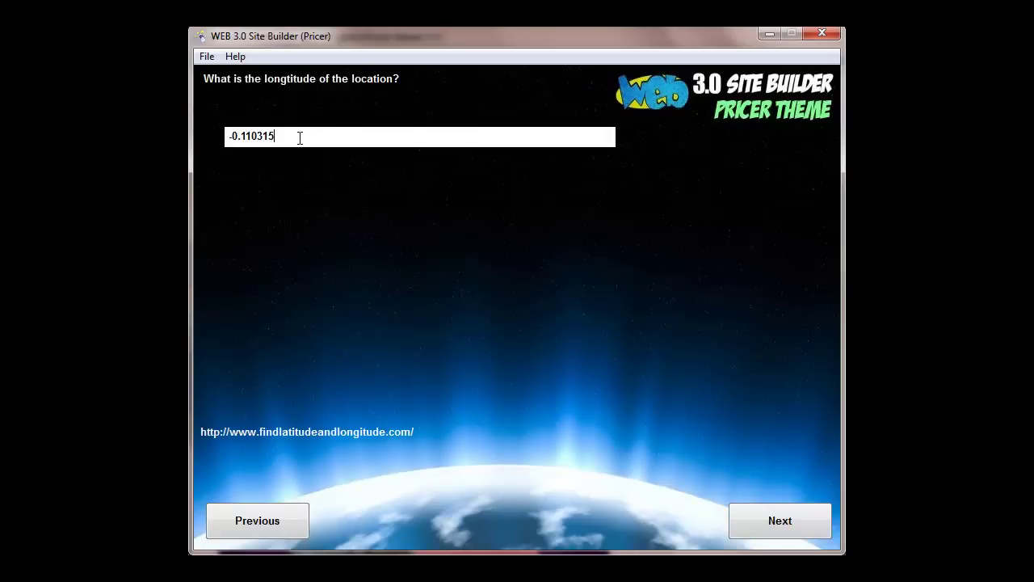
drag(299, 137, 223, 137)
click(775, 521)
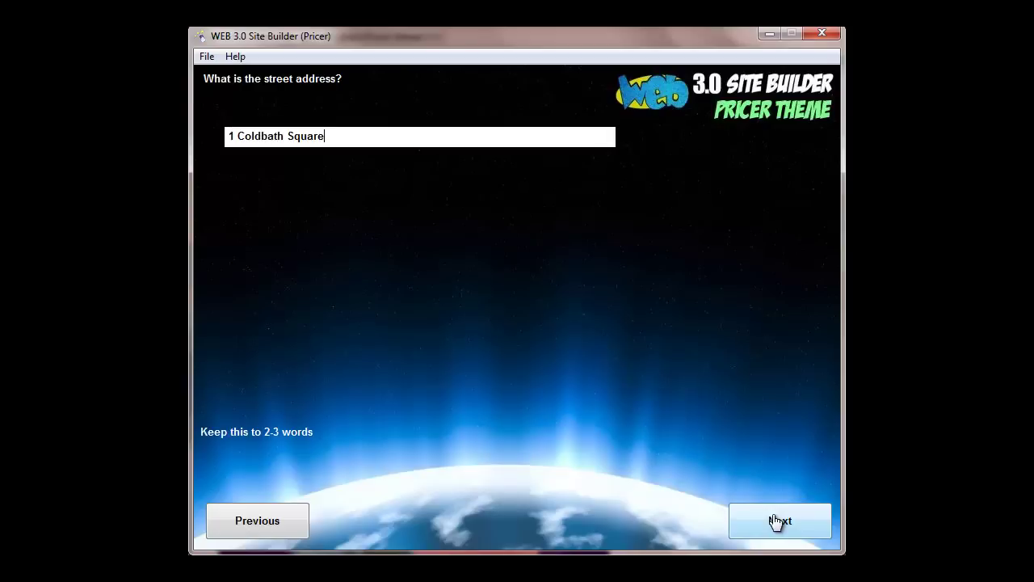
click(776, 521)
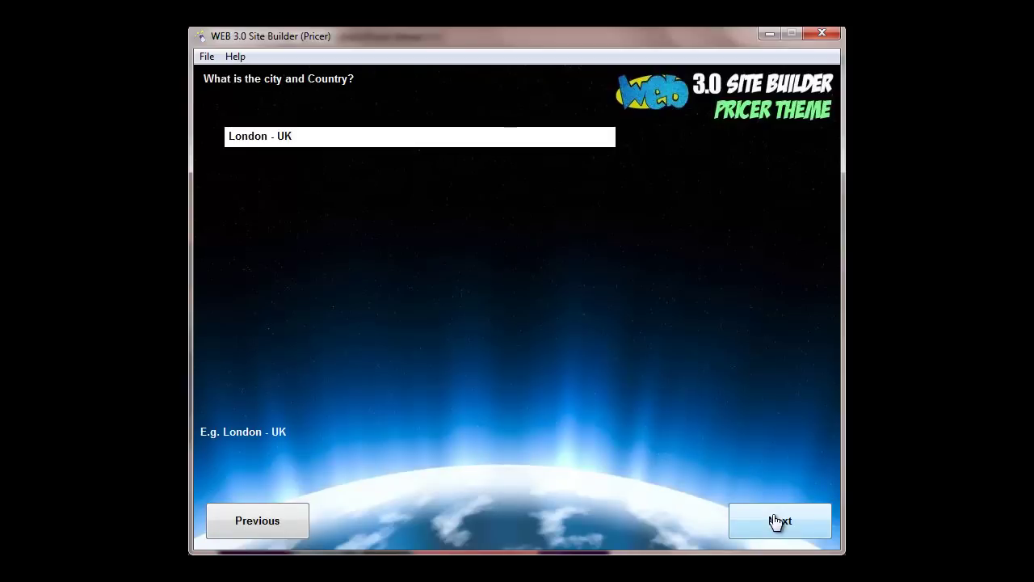
click(776, 521)
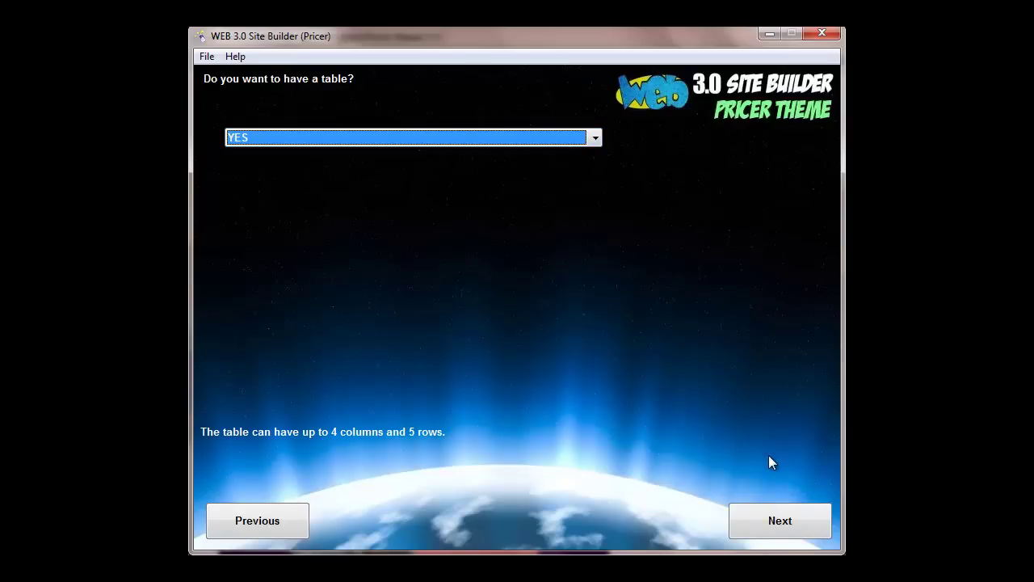
- Include a table with 4 columns and 5 rows under the heading "TABLE HEADING"
click(749, 526)
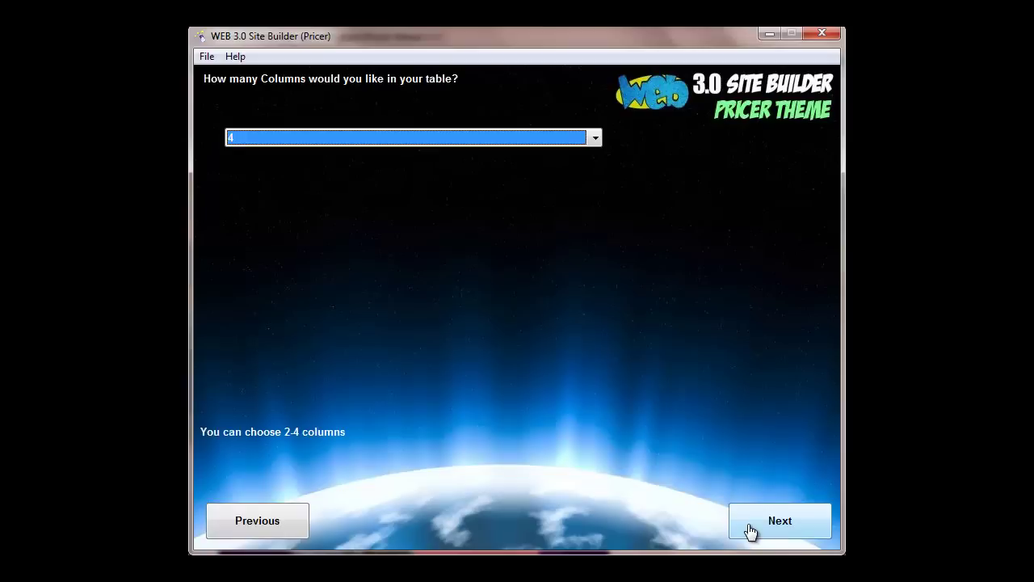
click(749, 526)
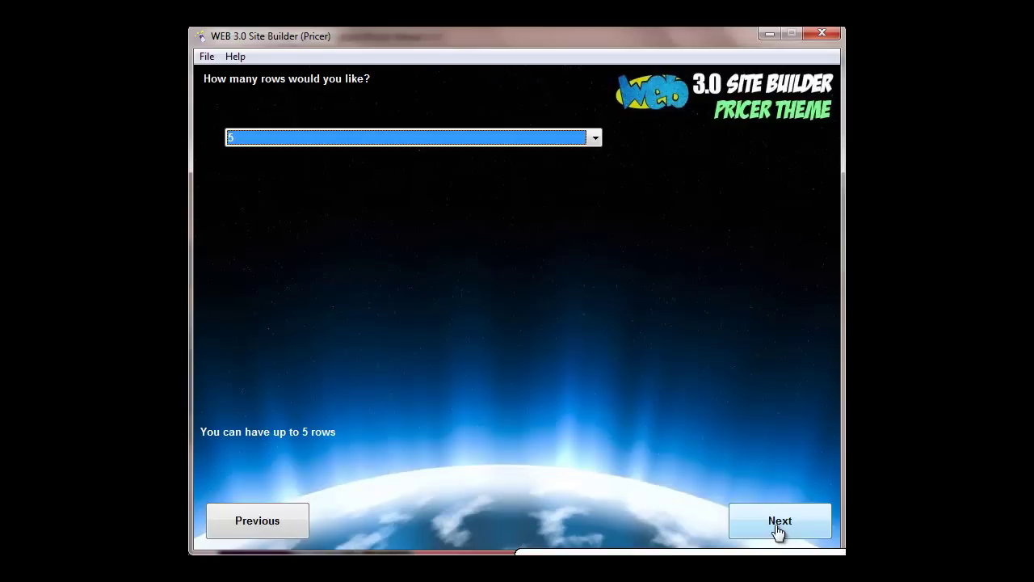
click(777, 526)
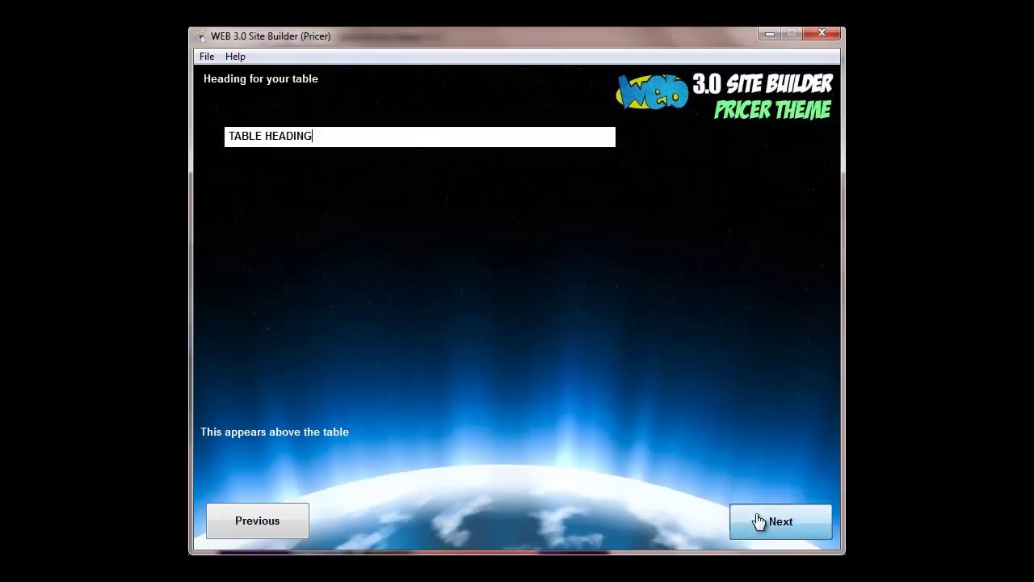
click(757, 521)
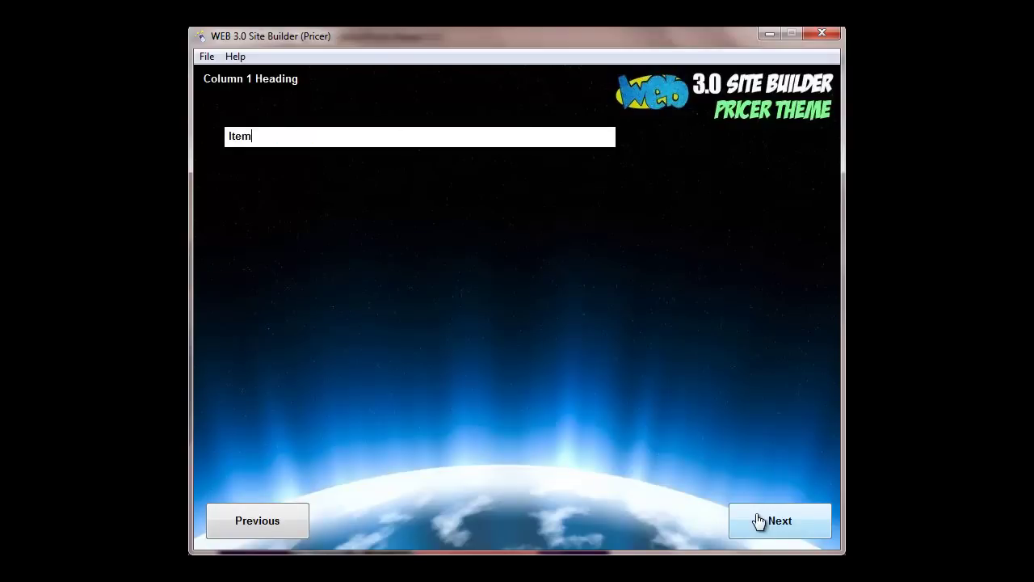
- Accept "Item" as the table's column 1 heading and the default headings for columns 2 and 3
click(759, 521)
click(760, 521)
click(759, 521)
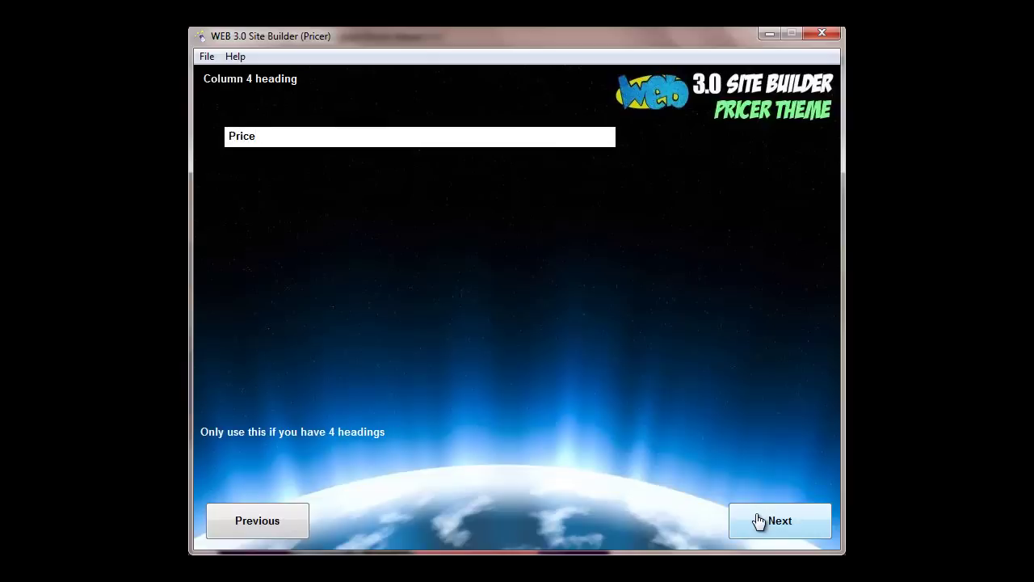
- Accept "Price" as the column 4 heading and the default table row contents, starting with "Chair" in row 1 column 1
click(760, 521)
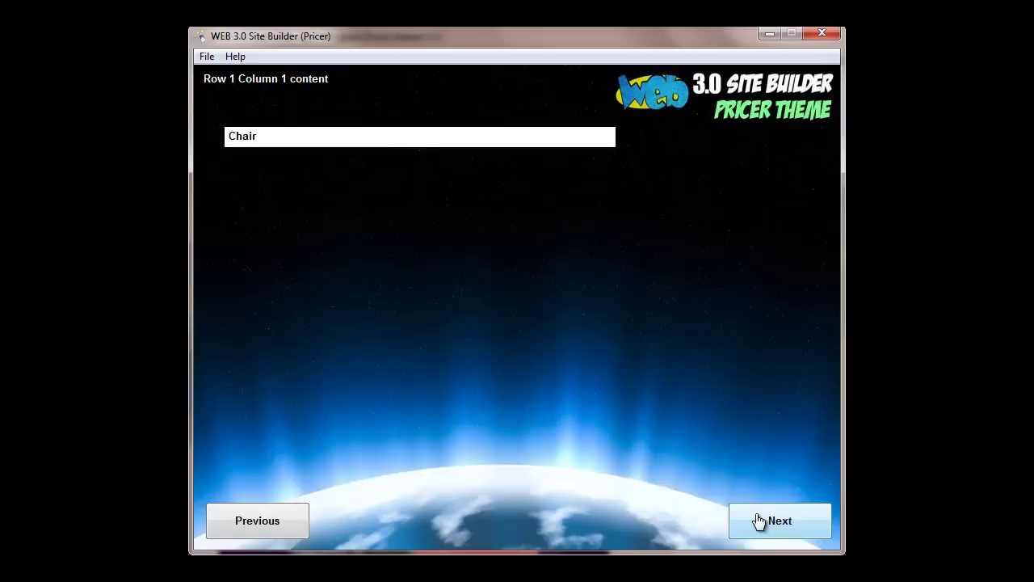
click(759, 521)
click(759, 521)
click(759, 521)
click(759, 521)
click(759, 521)
click(759, 521)
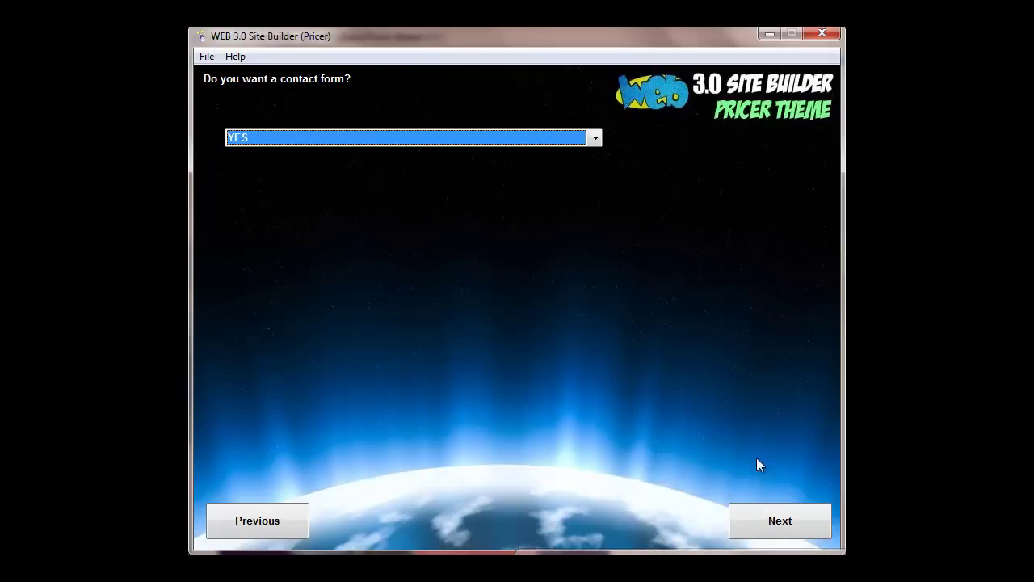
- Include a contact form headed "CONTACT US", accepting the default recipient email address and submission confirmation message
click(780, 520)
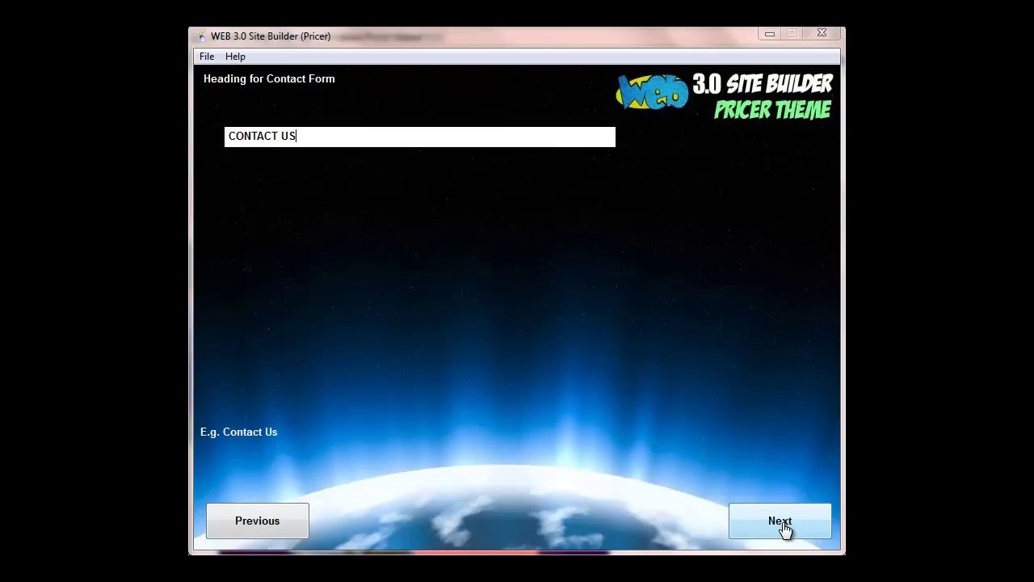
click(780, 522)
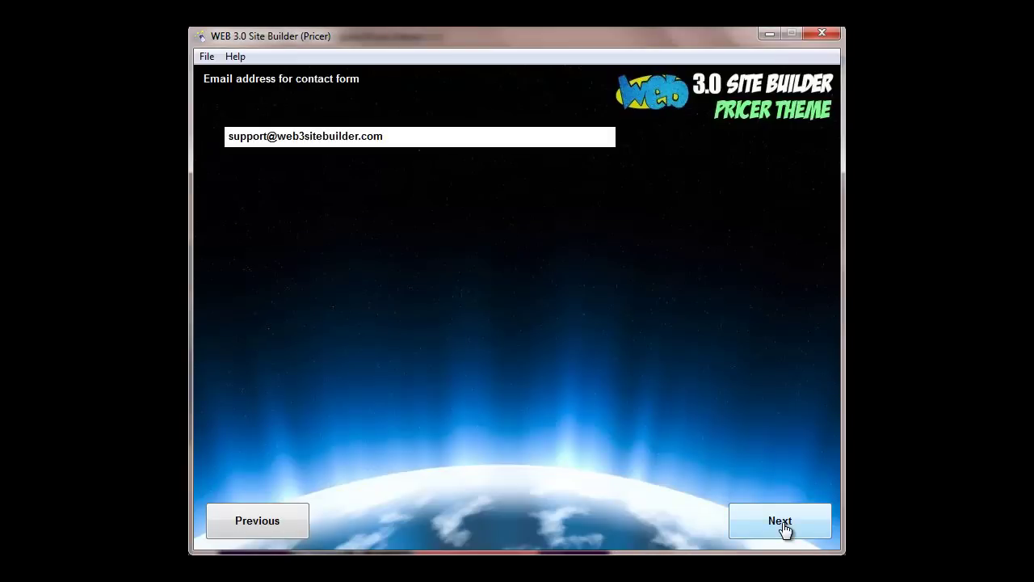
click(781, 522)
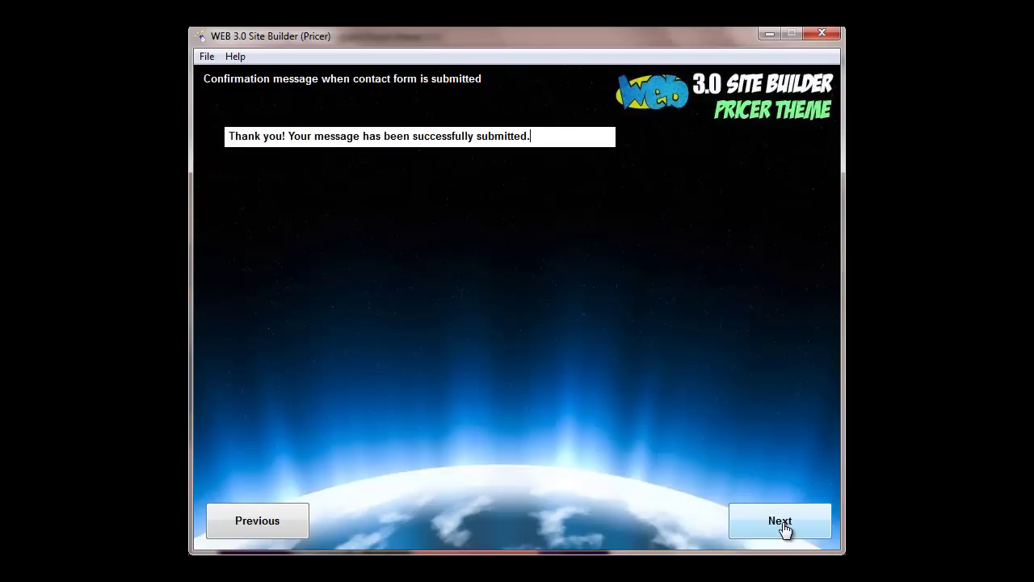
click(781, 523)
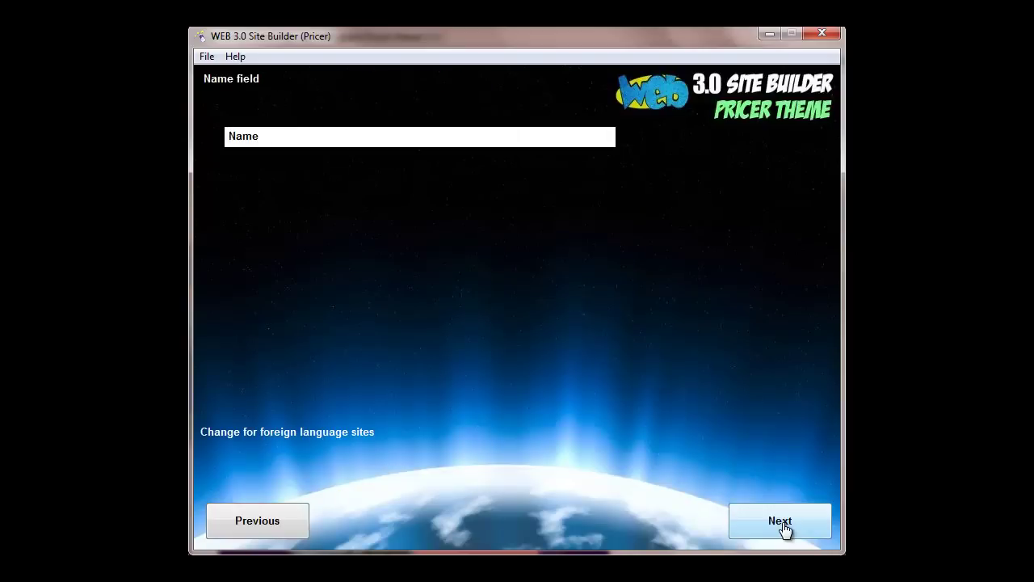
- Accept "Name" with validation message "Please insert your name", "Email", and the remaining default contact form texts
click(782, 522)
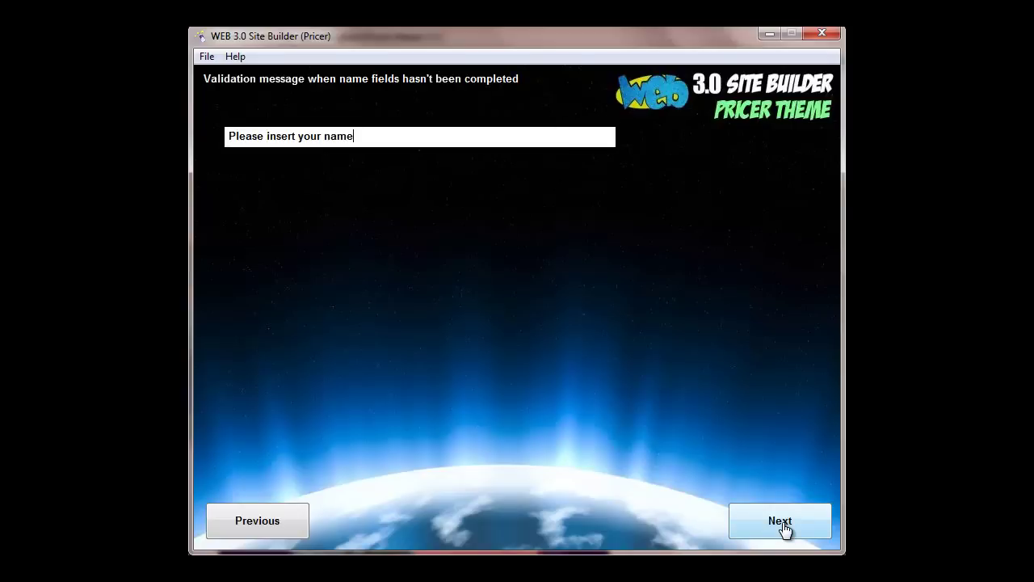
click(782, 523)
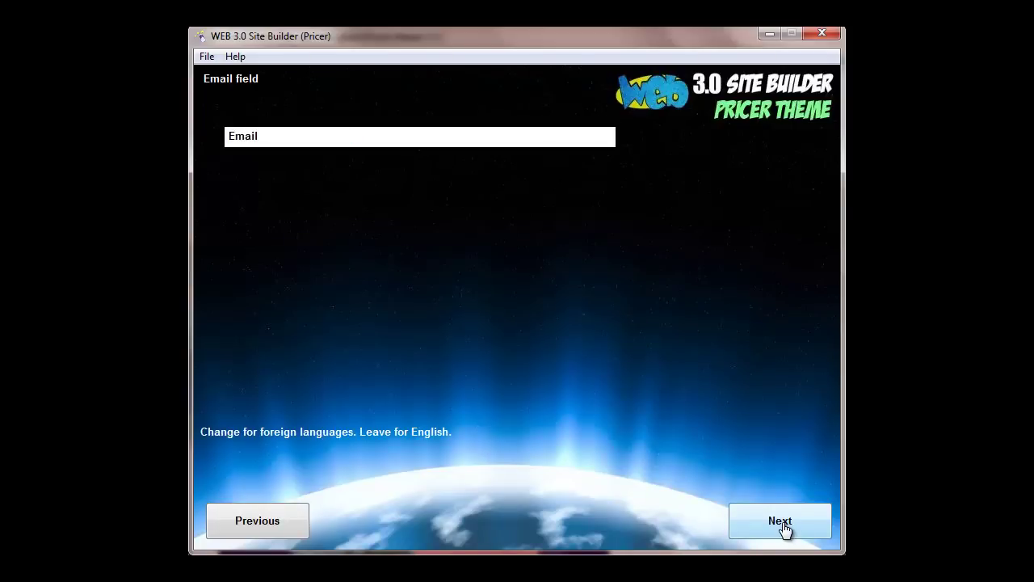
click(782, 522)
click(782, 522)
click(782, 522)
click(780, 522)
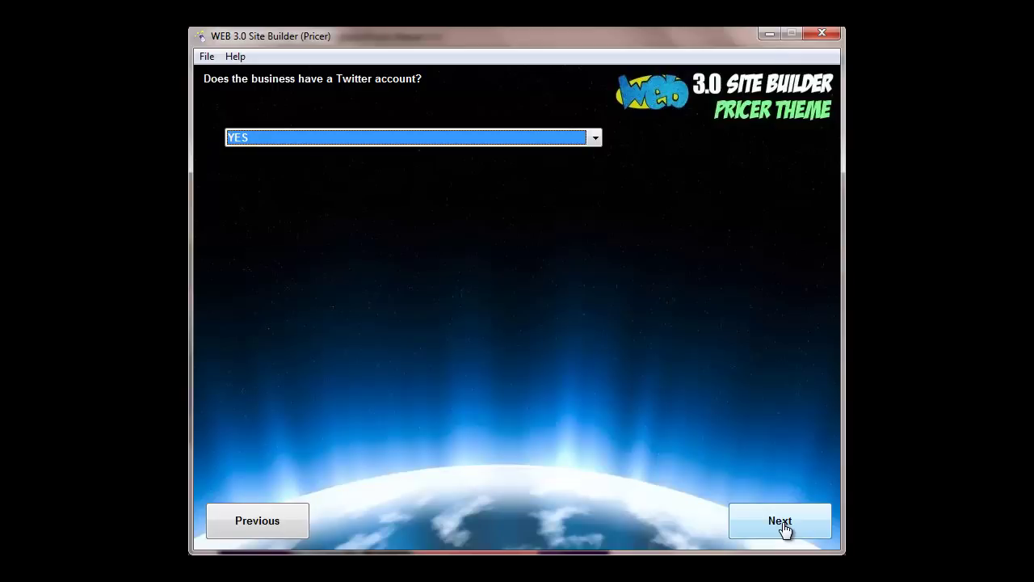
click(782, 524)
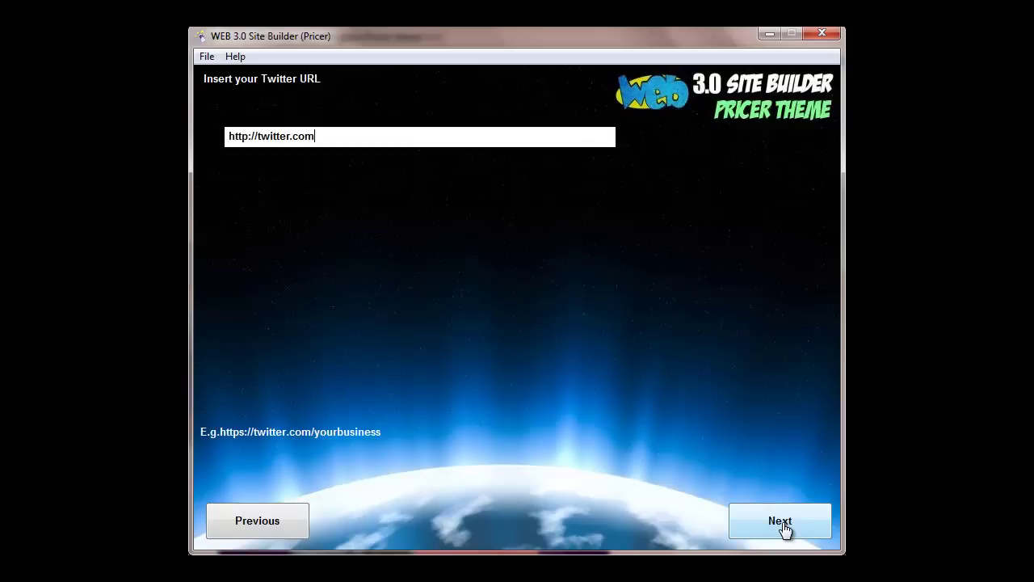
click(782, 523)
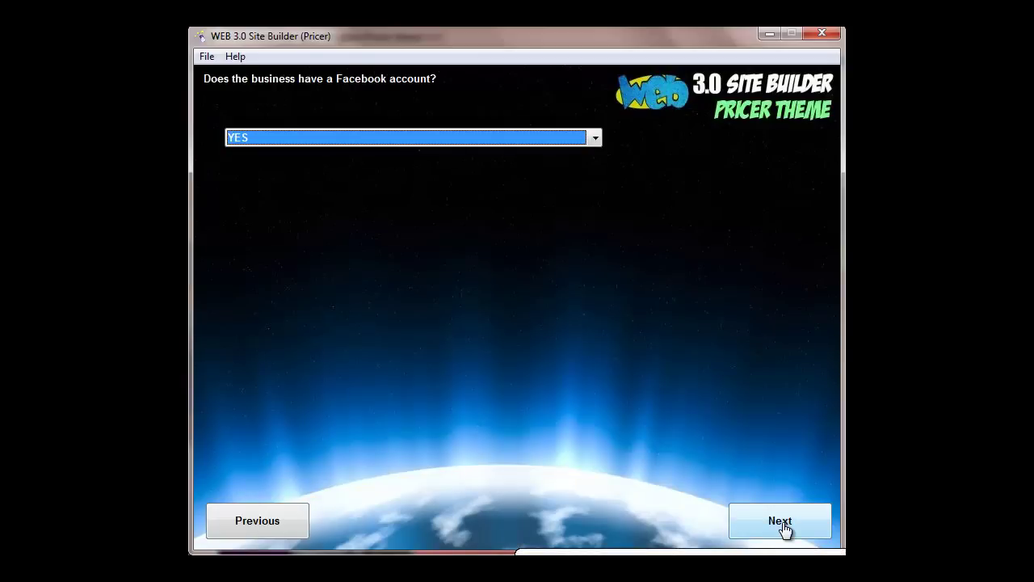
click(780, 521)
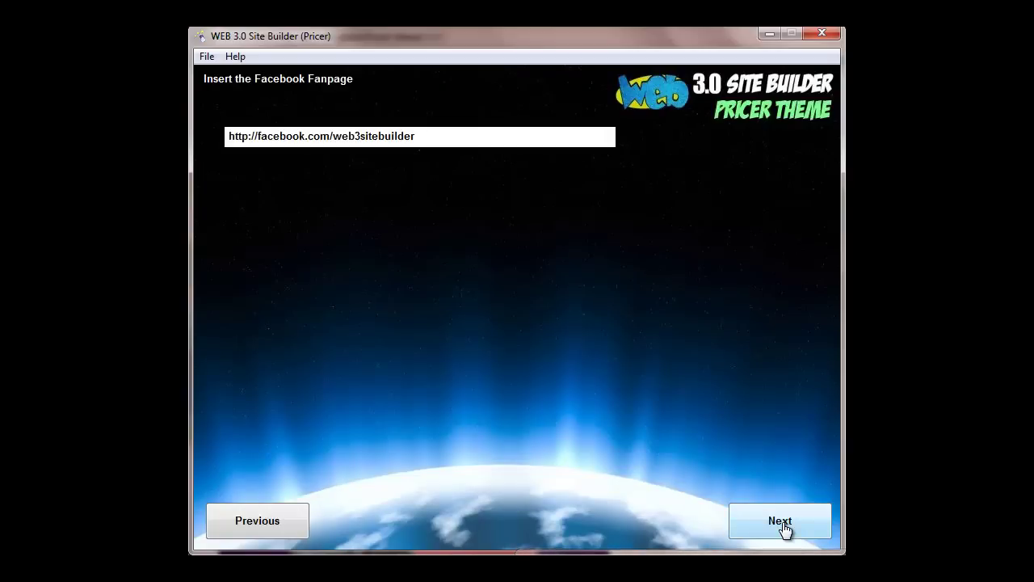
click(782, 522)
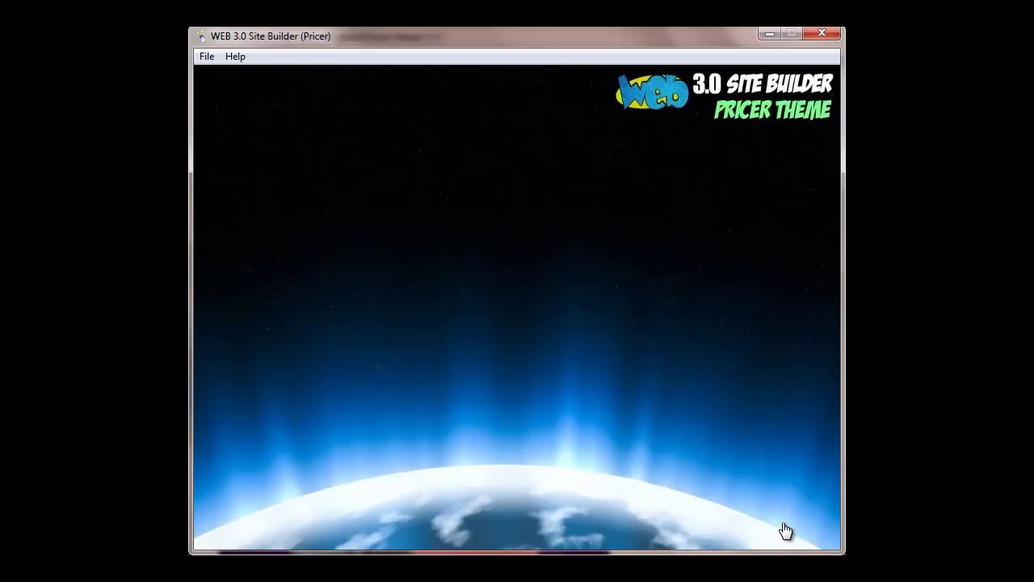
- Accept "Copyright 2014" as footer link 1 and the "Members Area" link as the second footer link
click(777, 521)
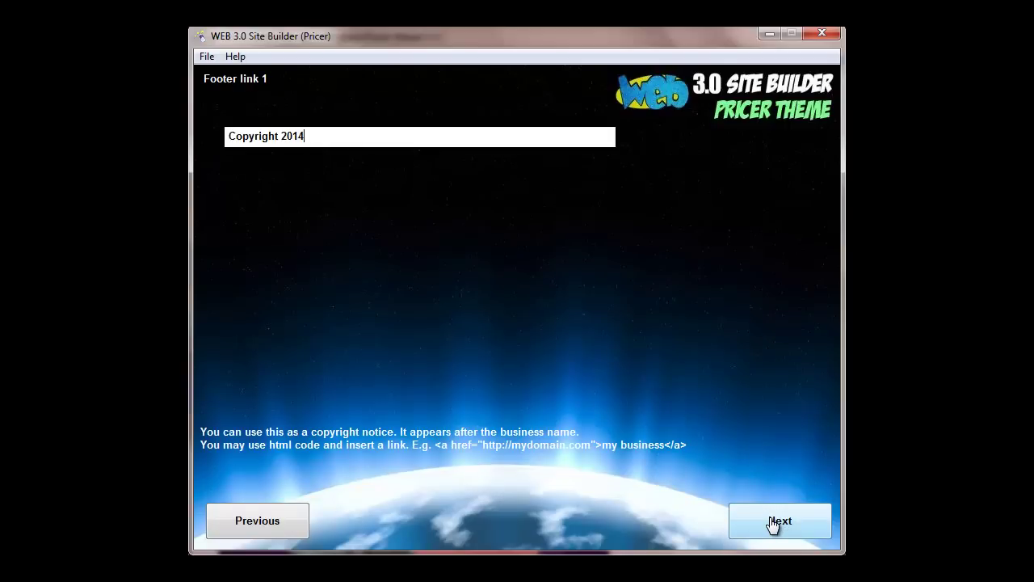
click(775, 522)
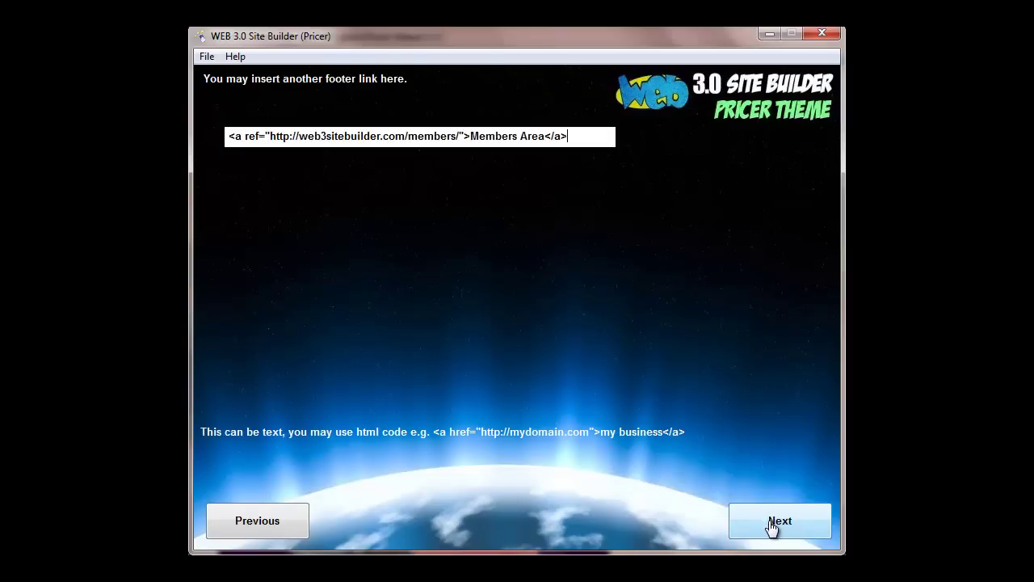
click(775, 522)
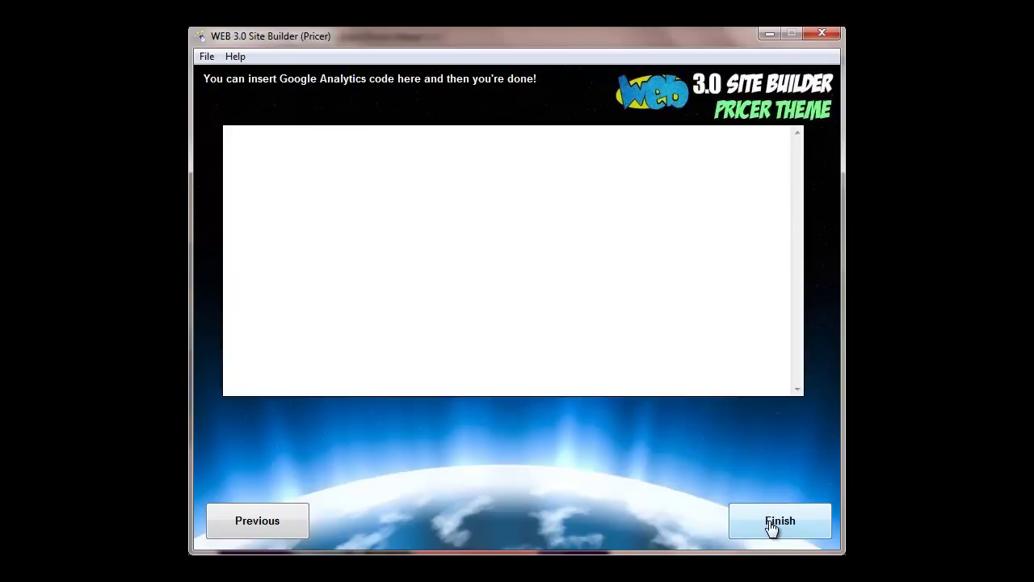
- Finish without Google Analytics code and generate the site files into a new folder named pricer-theme-demo
click(771, 525)
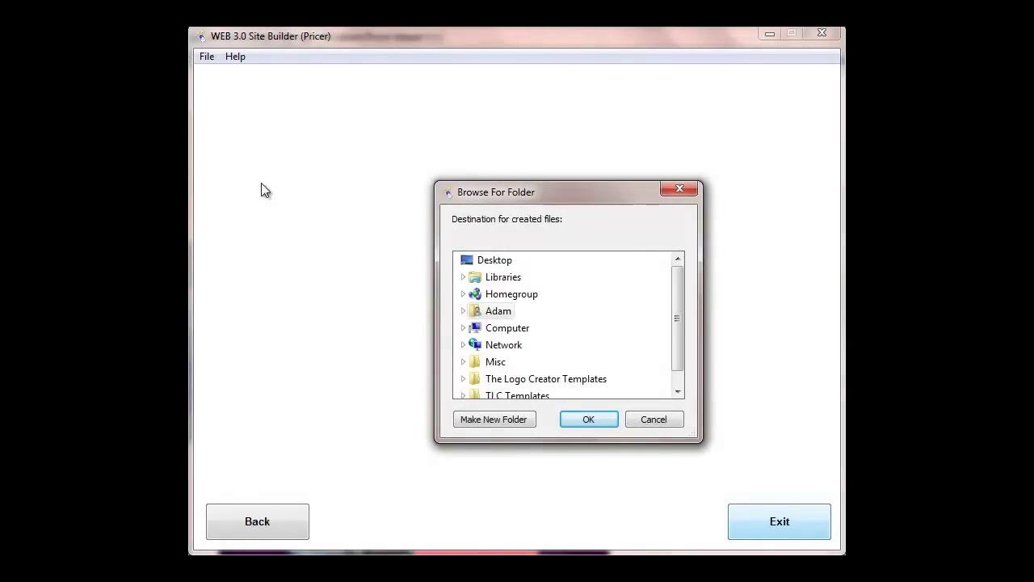
click(531, 420)
click(588, 419)
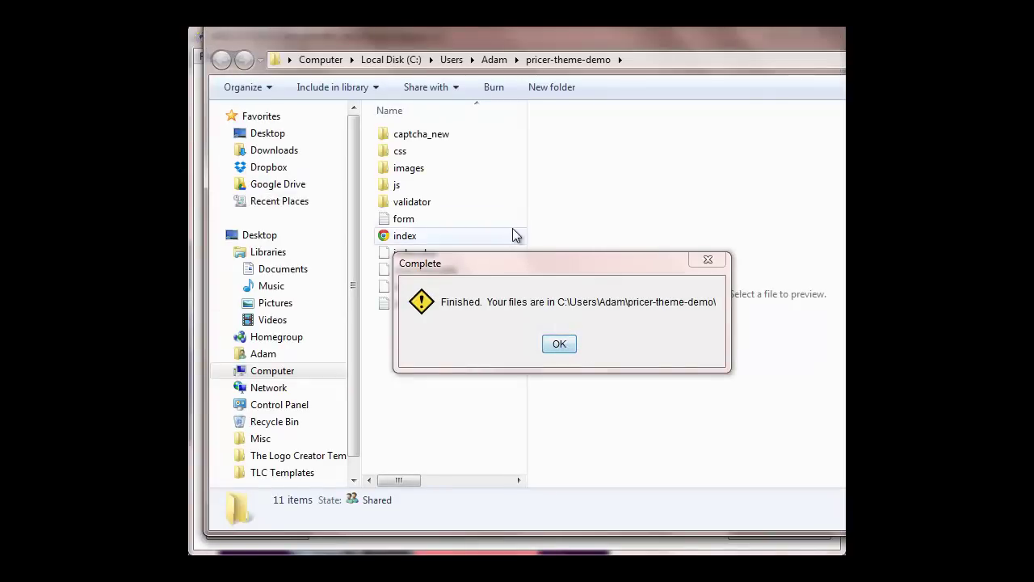
click(559, 345)
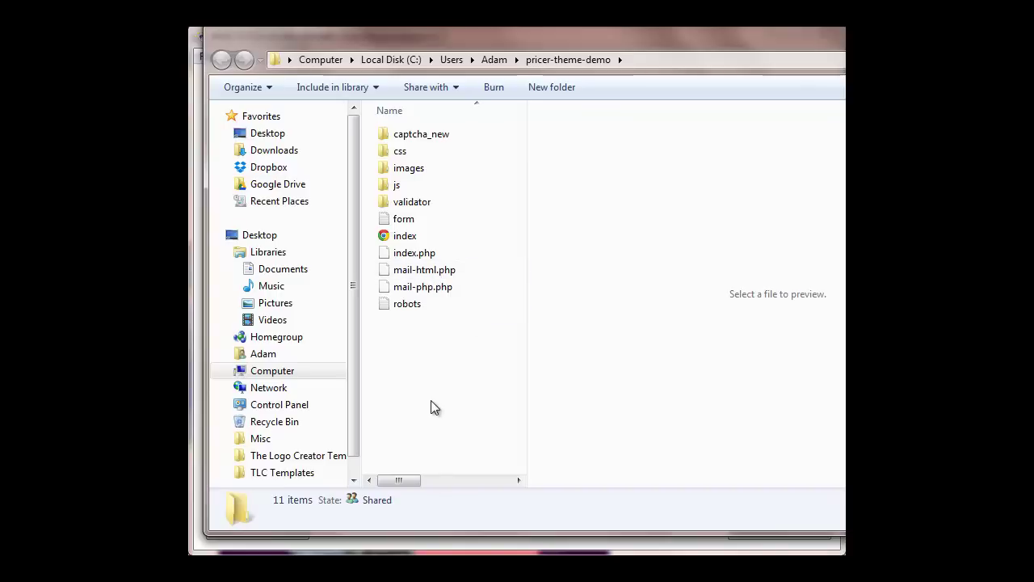
- Examine the generated site's images folder, including the pictures in its thumbs and fulls subfolders
double_click(417, 172)
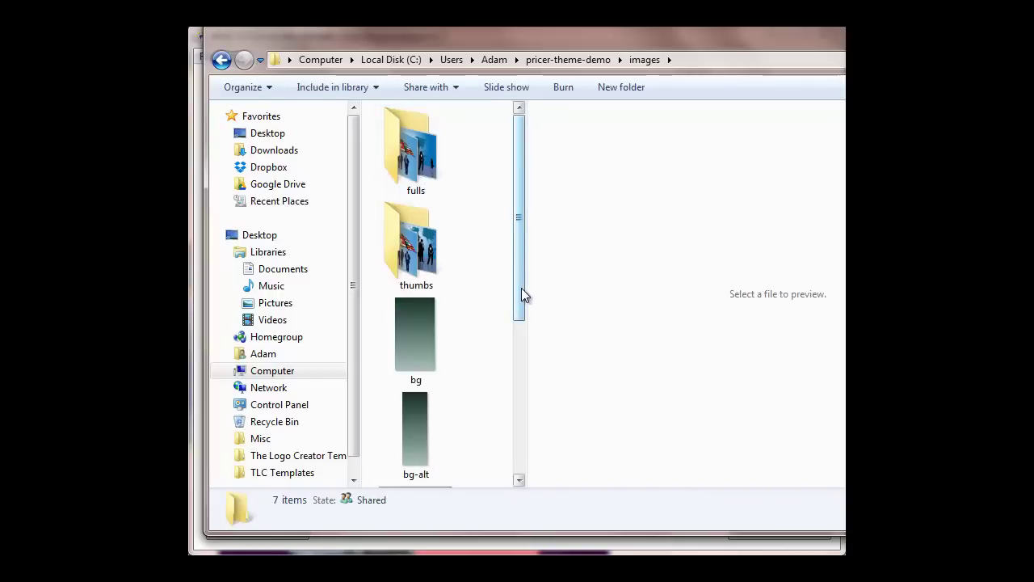
drag(521, 289, 521, 432)
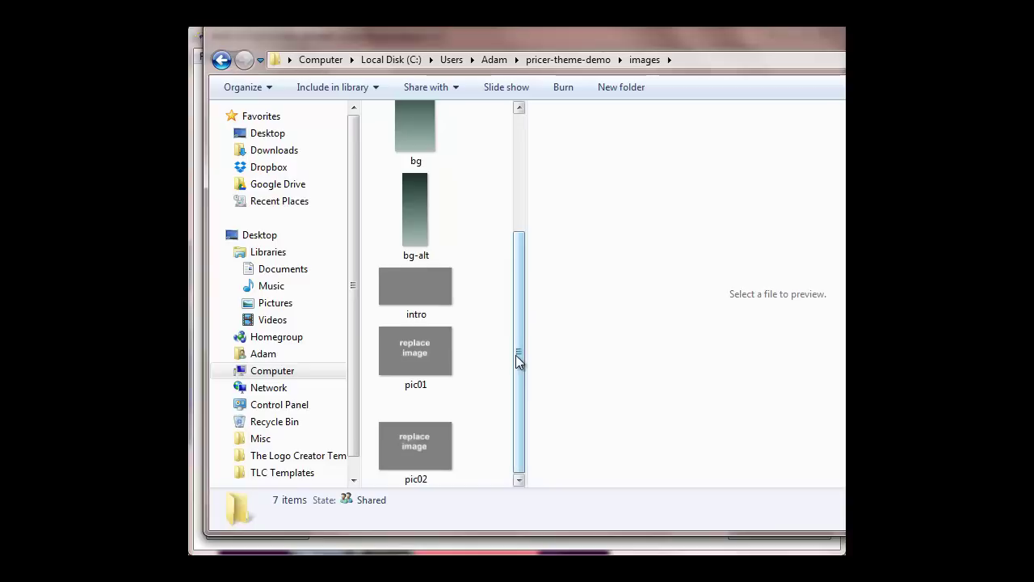
drag(518, 361, 509, 206)
click(419, 236)
double_click(418, 236)
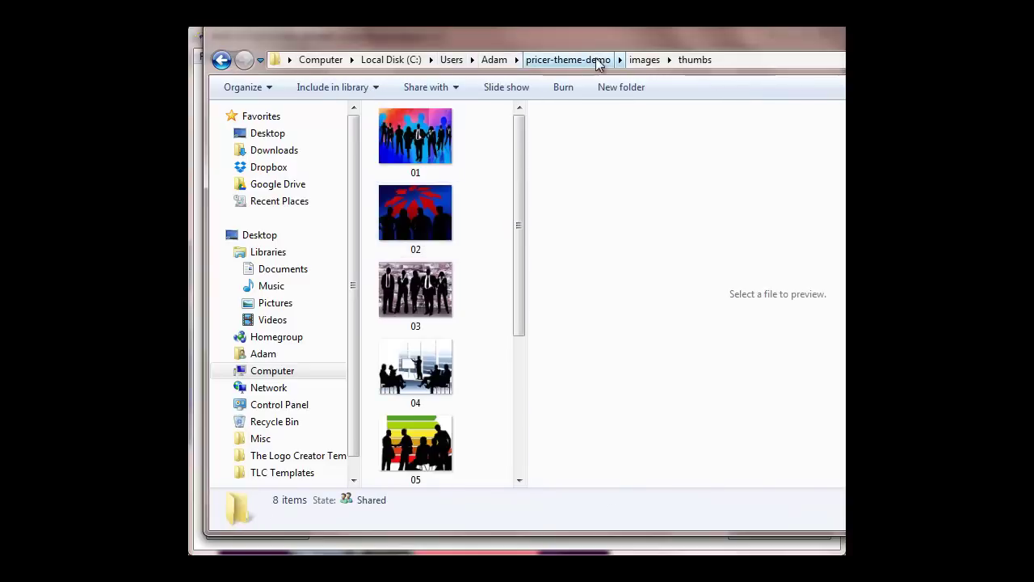
click(641, 60)
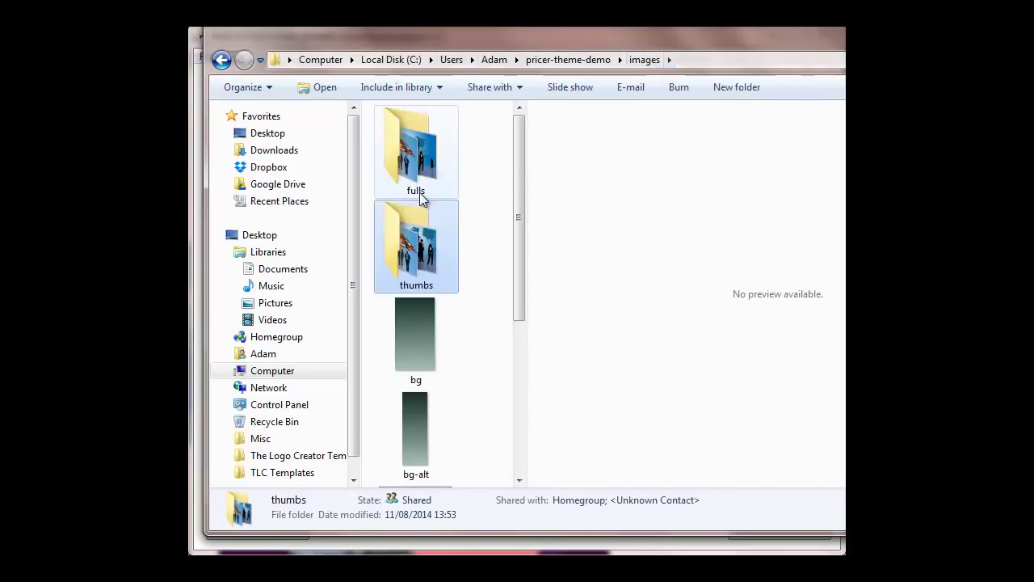
double_click(418, 192)
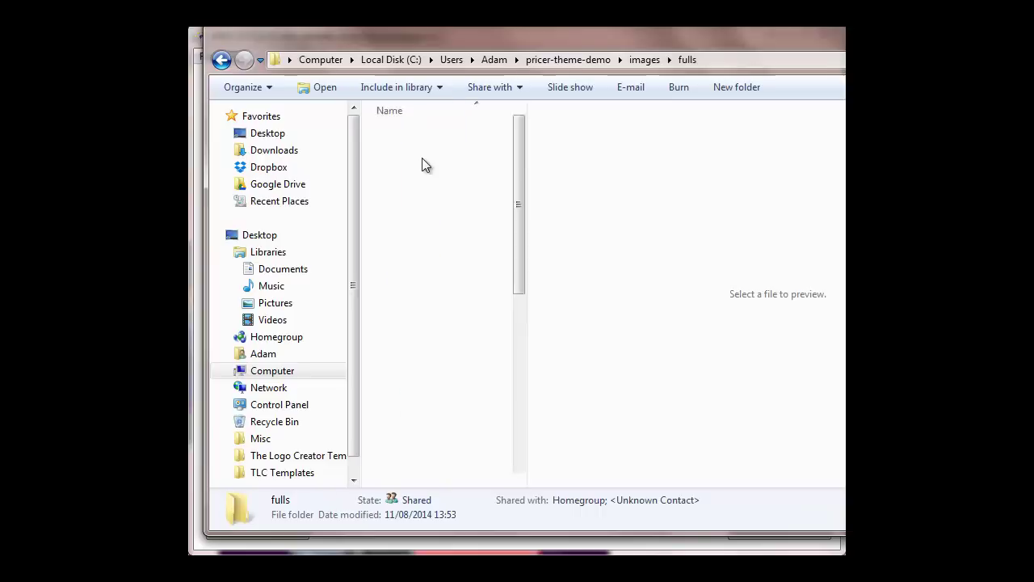
click(646, 62)
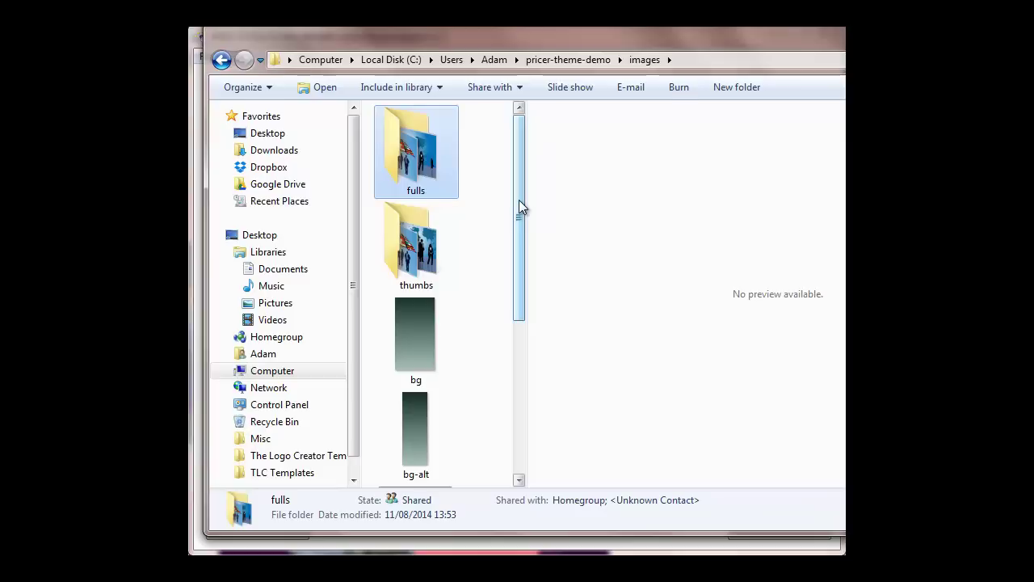
- Copy all folders and pictures from the coffee image set into the pricer-theme-demo images folder
key(alt+Tab)
key(ctrl+a)
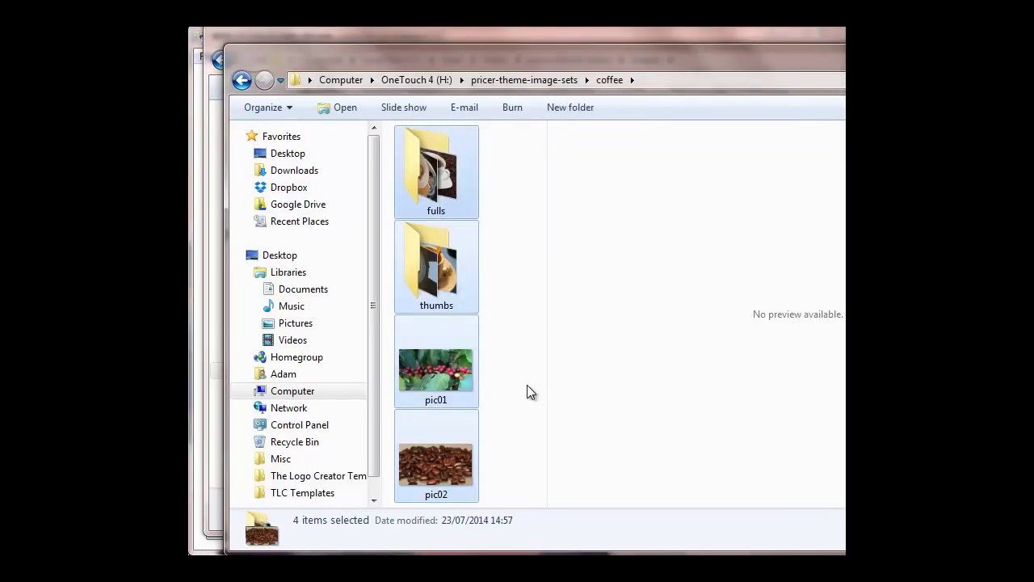
click(539, 37)
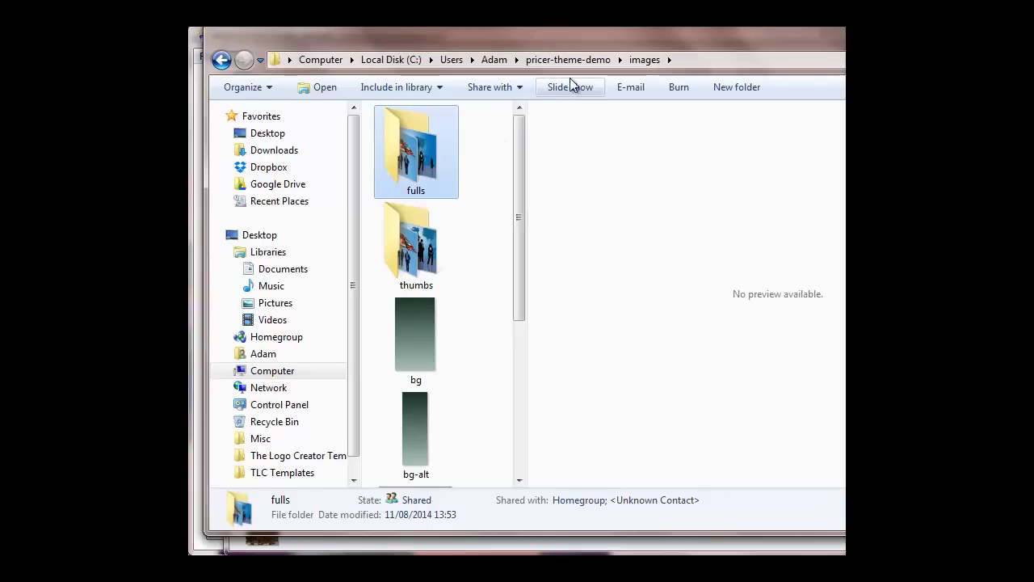
click(480, 257)
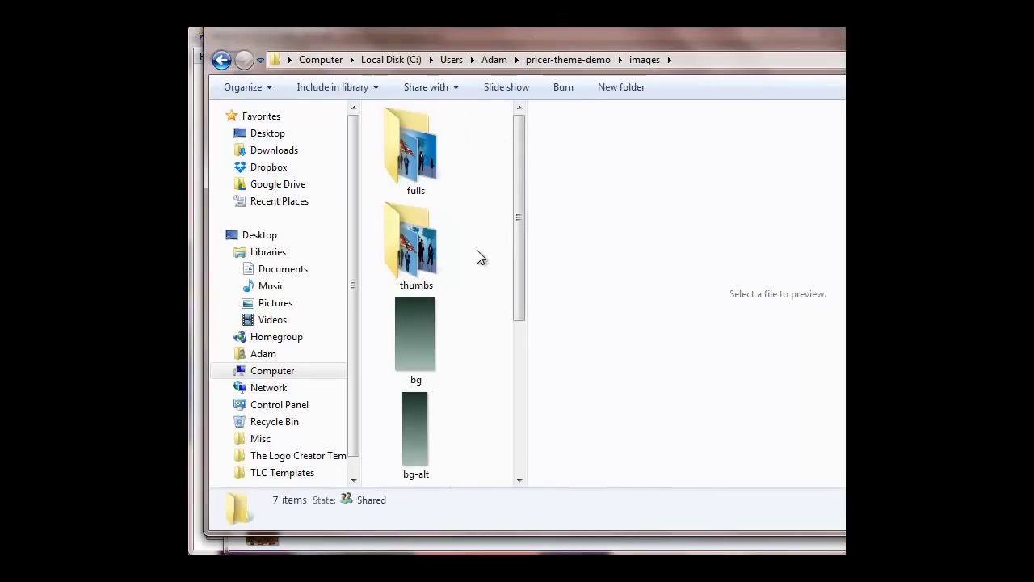
right_click(477, 250)
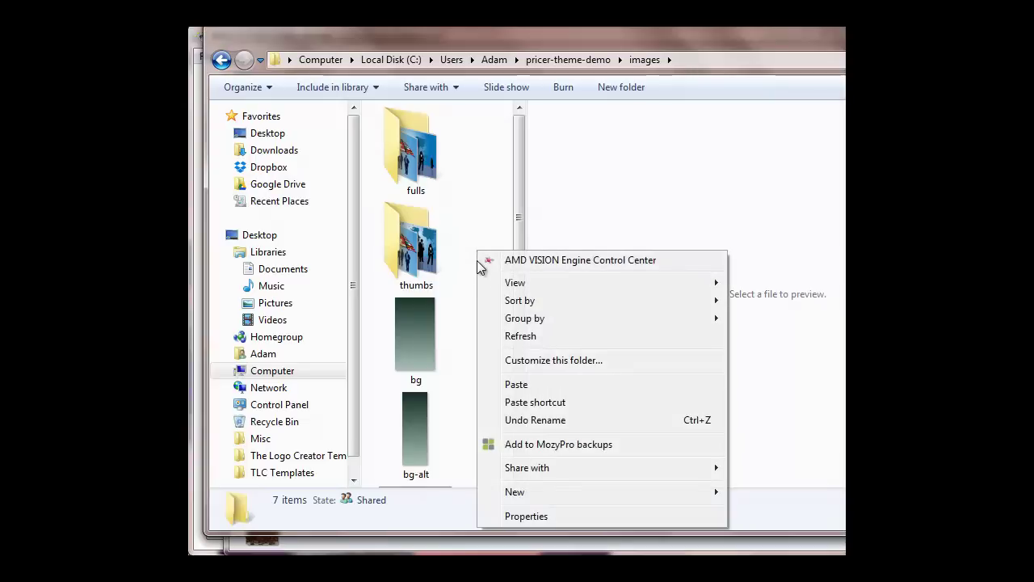
click(491, 391)
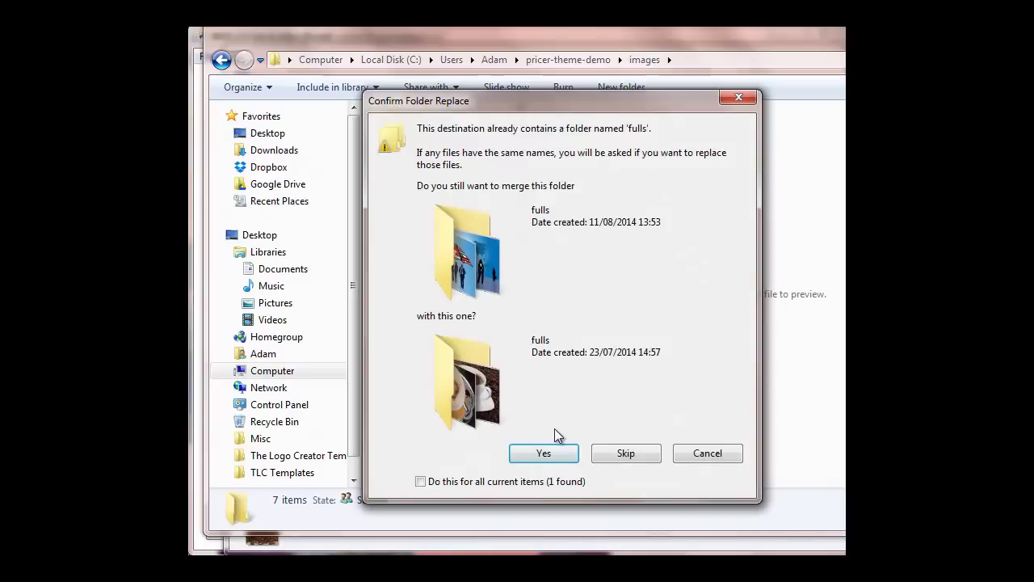
- Merge all duplicate folders and replace pic01, pic02 and every other same-named file with the coffee versions
click(420, 482)
click(559, 453)
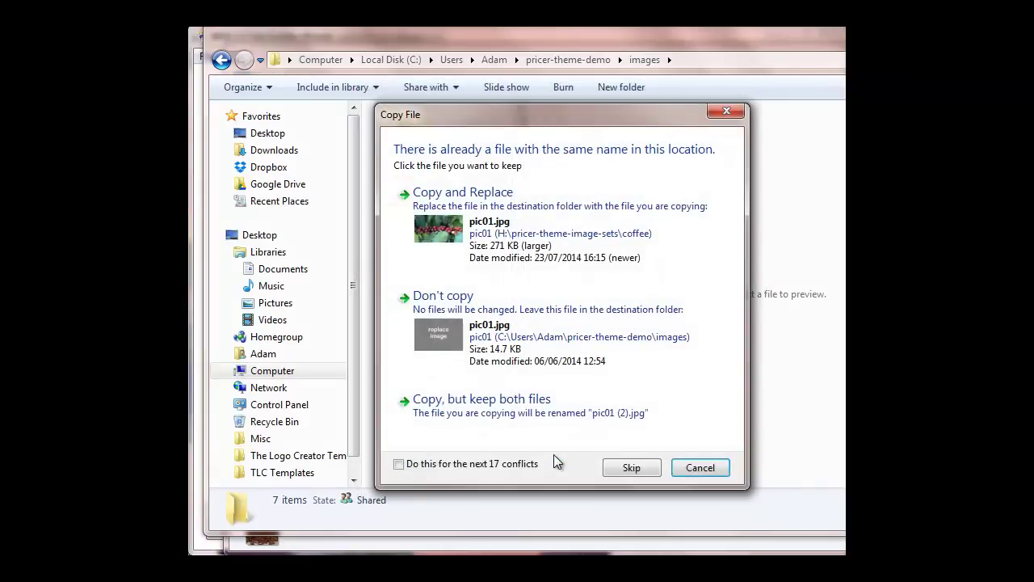
click(541, 238)
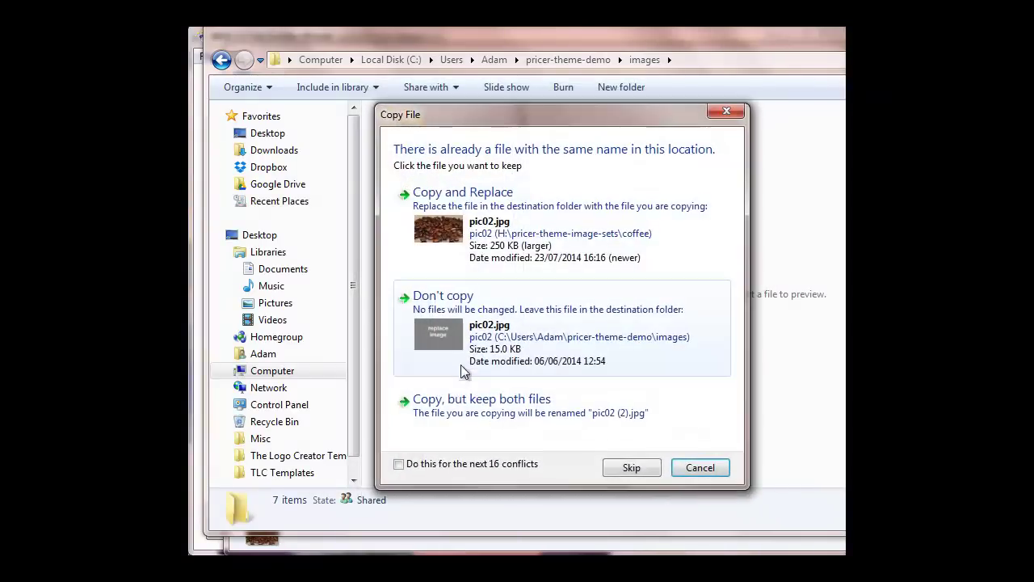
click(399, 463)
click(560, 239)
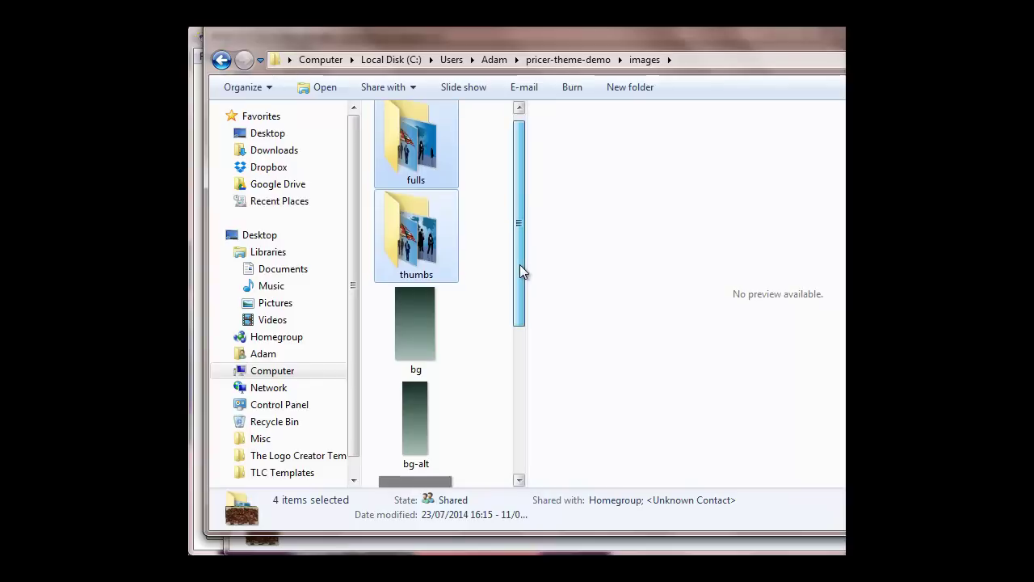
- Check the replaced pictures in the thumbs subfolder and the main images folder
drag(521, 267, 499, 240)
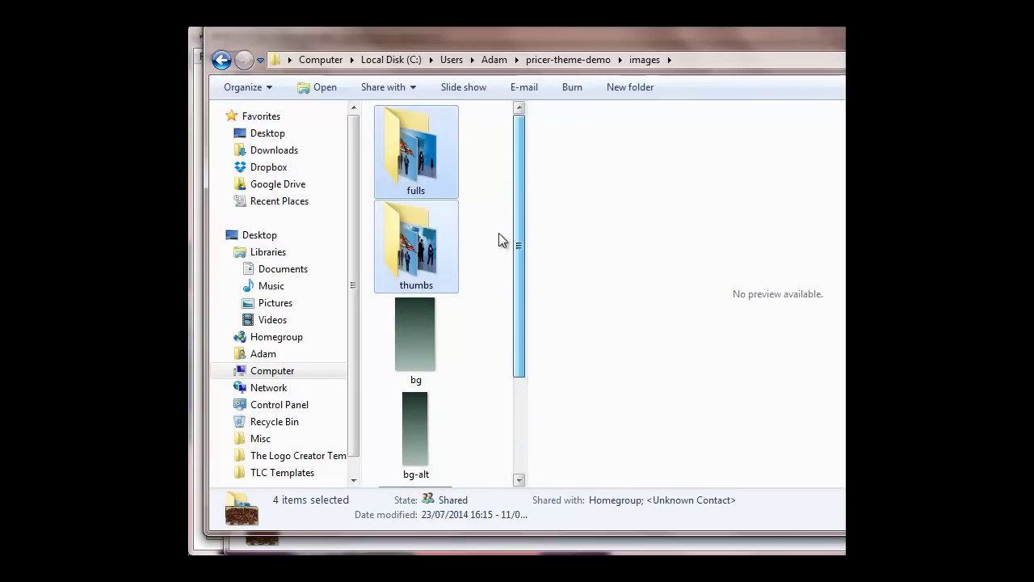
double_click(408, 247)
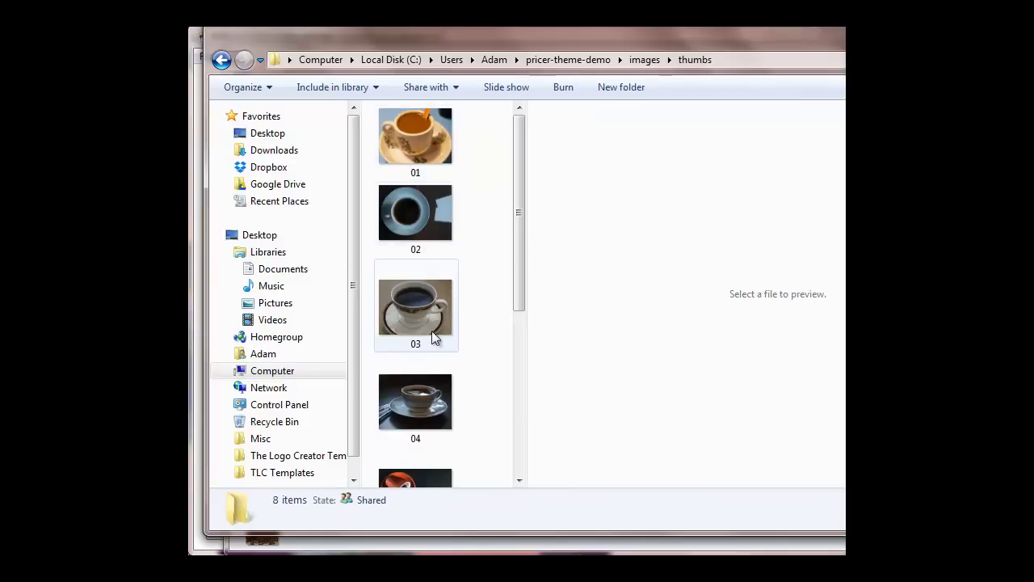
click(646, 63)
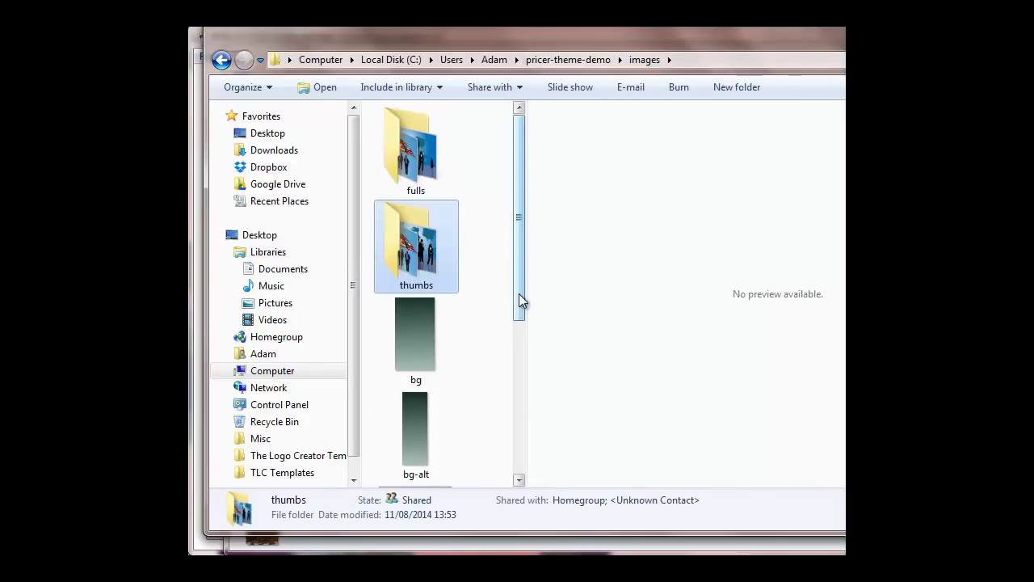
drag(520, 300, 518, 413)
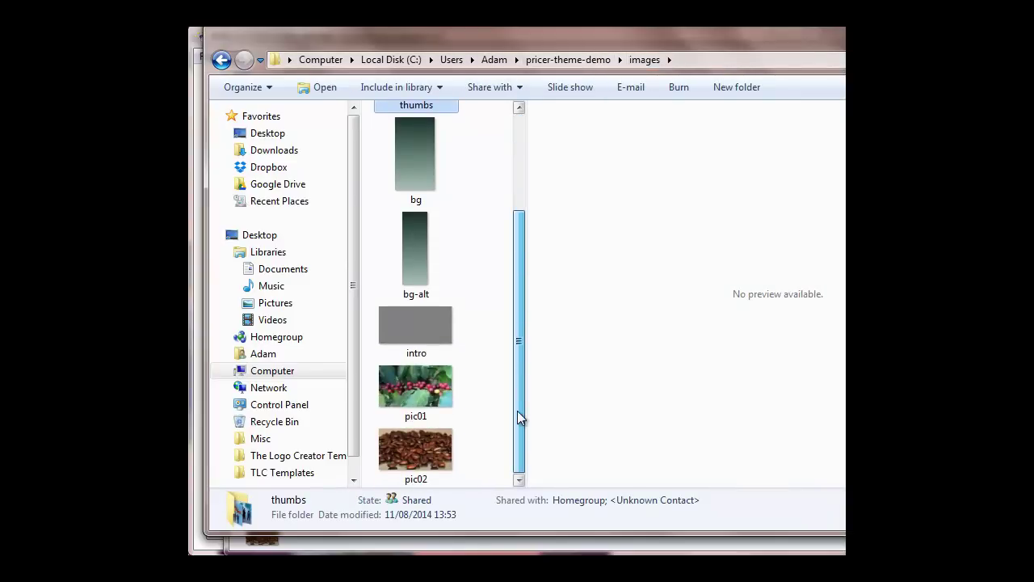